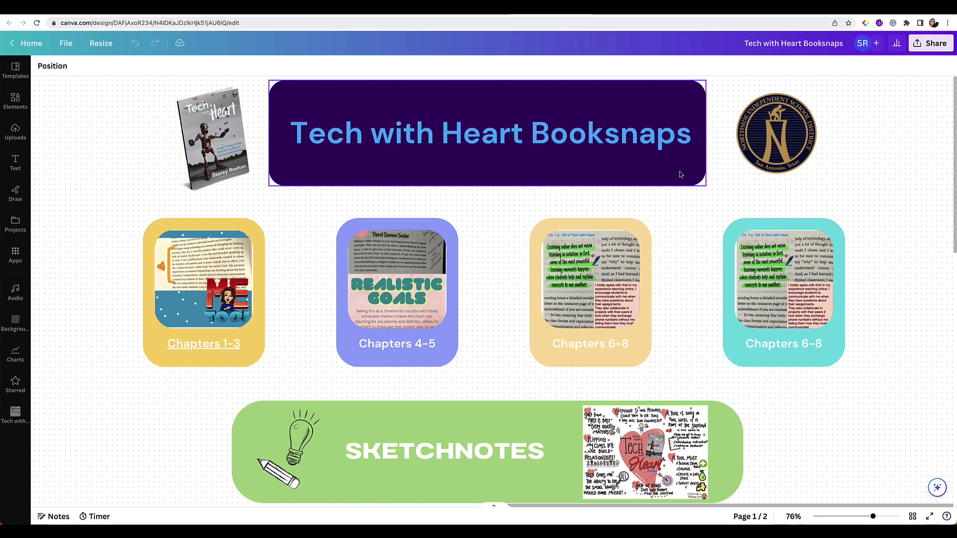
Select then deselect the Chapters 1-3 image and pan the canvas down and left over the chapter cards.
{"action": "left_click", "coordinate": [682, 209]}
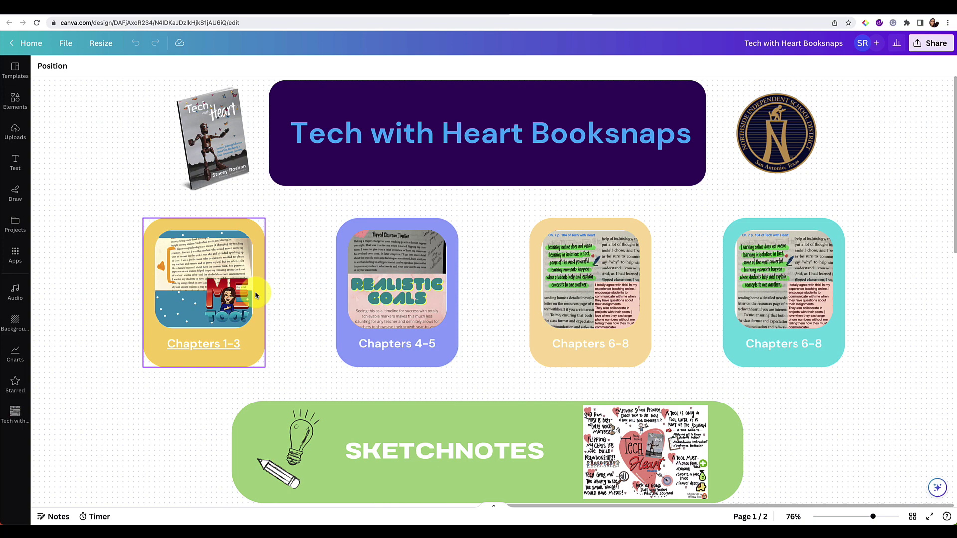
{"action": "left_click", "coordinate": [238, 295]}
{"action": "left_click", "coordinate": [282, 293]}
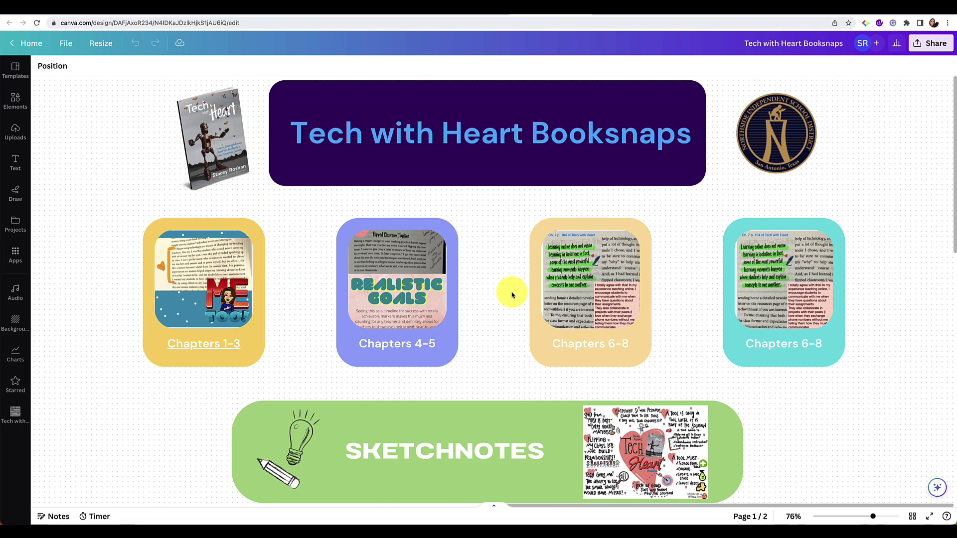
{"action": "scroll", "coordinate": [509, 294], "scroll_direction": "down", "scroll_amount": 5}
{"action": "scroll", "coordinate": [509, 294], "scroll_direction": "down", "scroll_amount": 1}
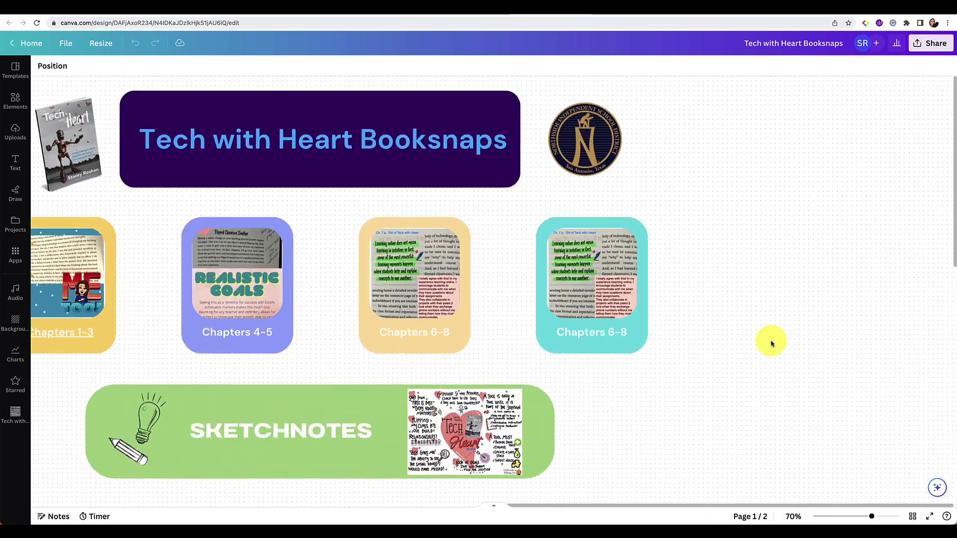
{"action": "scroll", "coordinate": [773, 342], "scroll_direction": "left", "scroll_amount": 5}
{"action": "scroll", "coordinate": [771, 343], "scroll_direction": "left", "scroll_amount": 3}
{"action": "scroll", "coordinate": [771, 343], "scroll_direction": "up", "scroll_amount": 1}
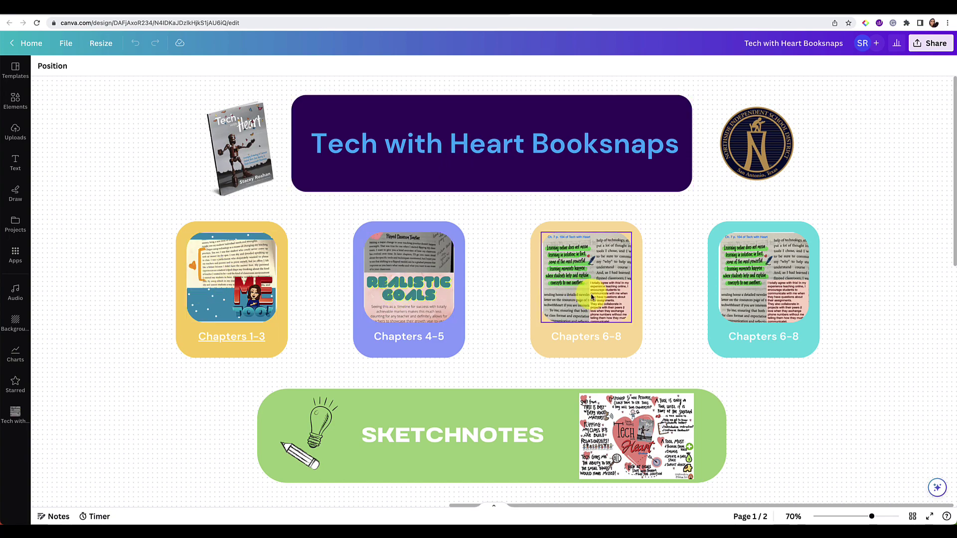
Open page 2 (Chapters 1-3) from Grid view, then follow its house link back to the contents page.
{"action": "left_click", "coordinate": [900, 521]}
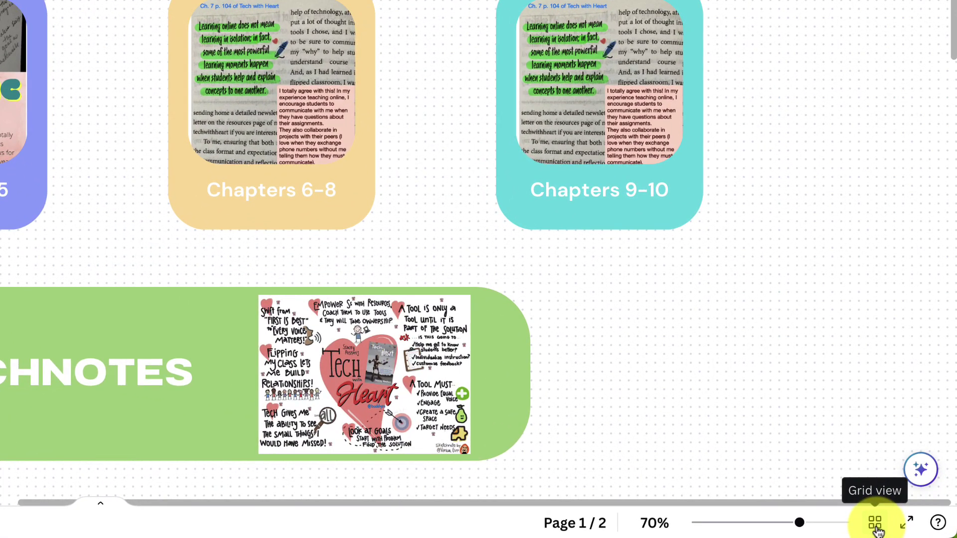
{"action": "left_click", "coordinate": [914, 520]}
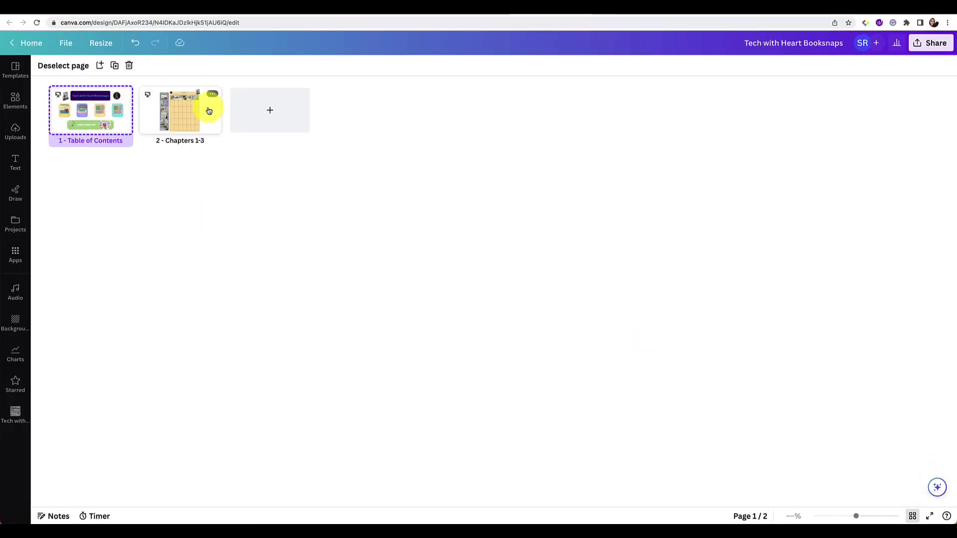
{"action": "left_click", "coordinate": [172, 128]}
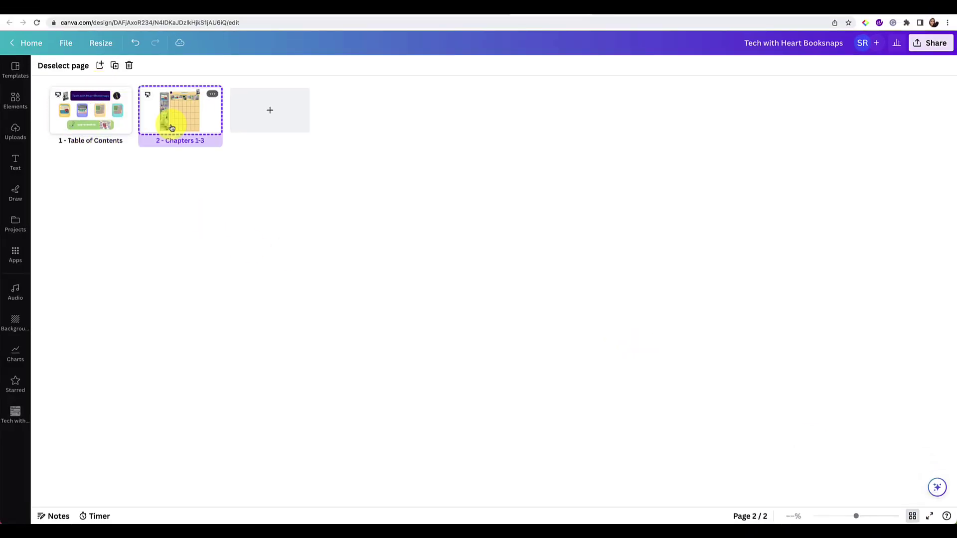
{"action": "double_click", "coordinate": [171, 128]}
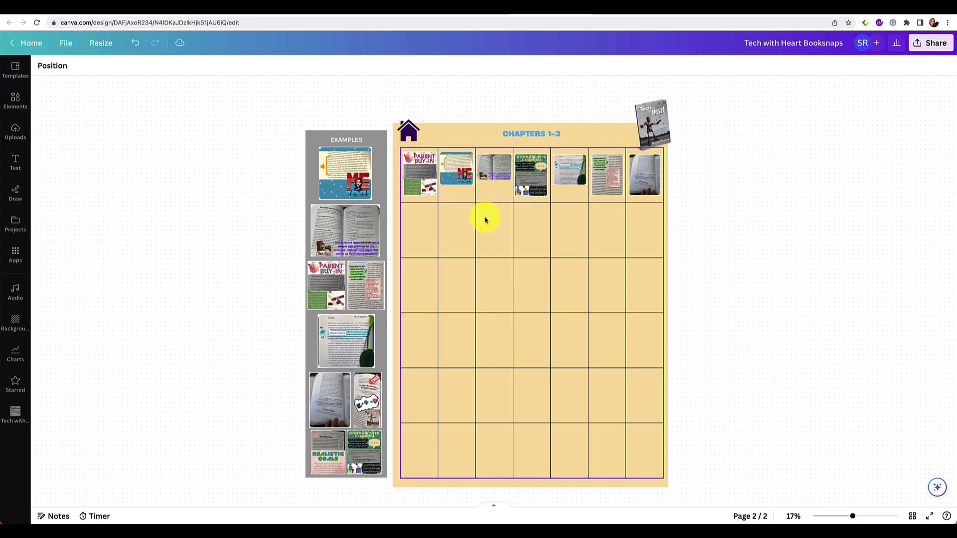
{"action": "left_click", "coordinate": [408, 131]}
{"action": "left_click", "coordinate": [386, 97]}
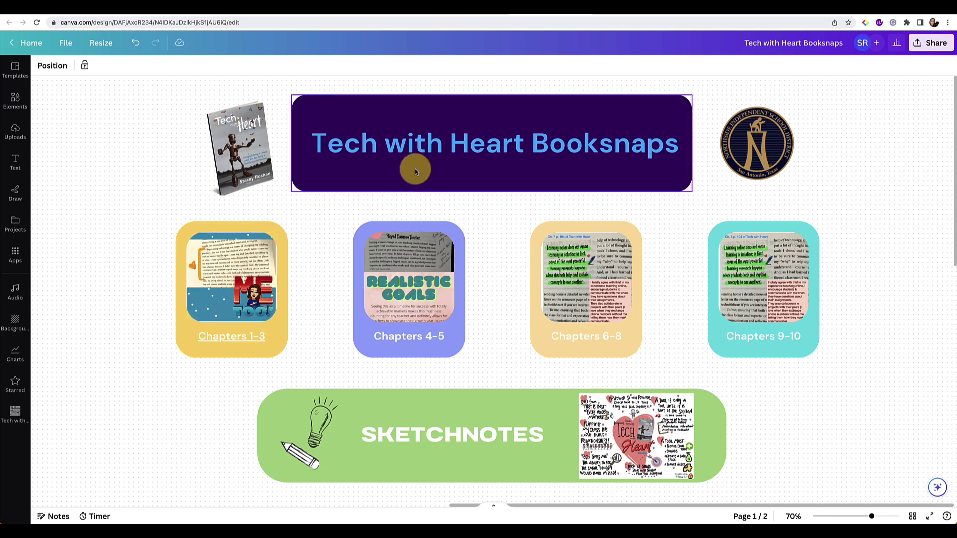
Follow the Chapters 1-3 image's Go to page link to open the Chapters 1-3 grid page.
{"action": "left_click", "coordinate": [257, 297]}
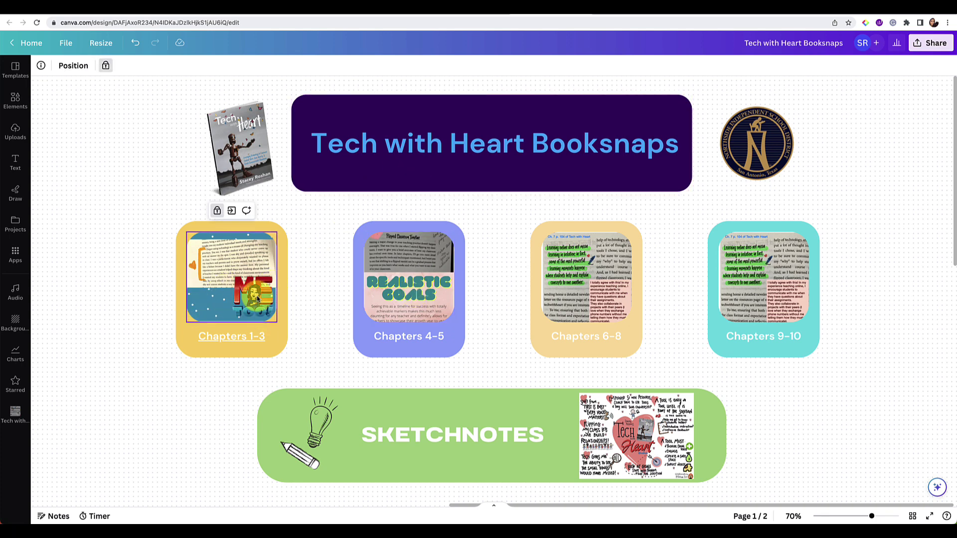
{"action": "left_click", "coordinate": [232, 211]}
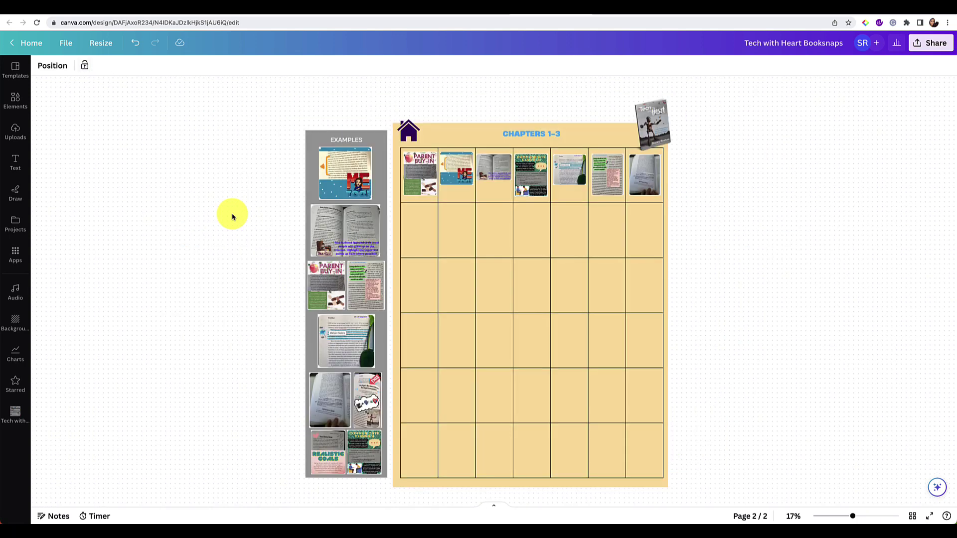
{"action": "left_click", "coordinate": [913, 518]}
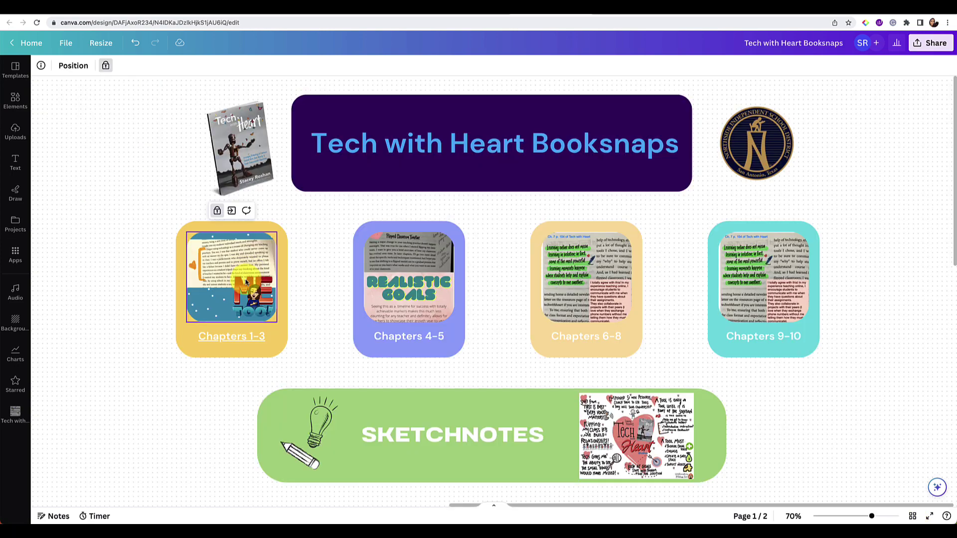
{"action": "left_click", "coordinate": [232, 212]}
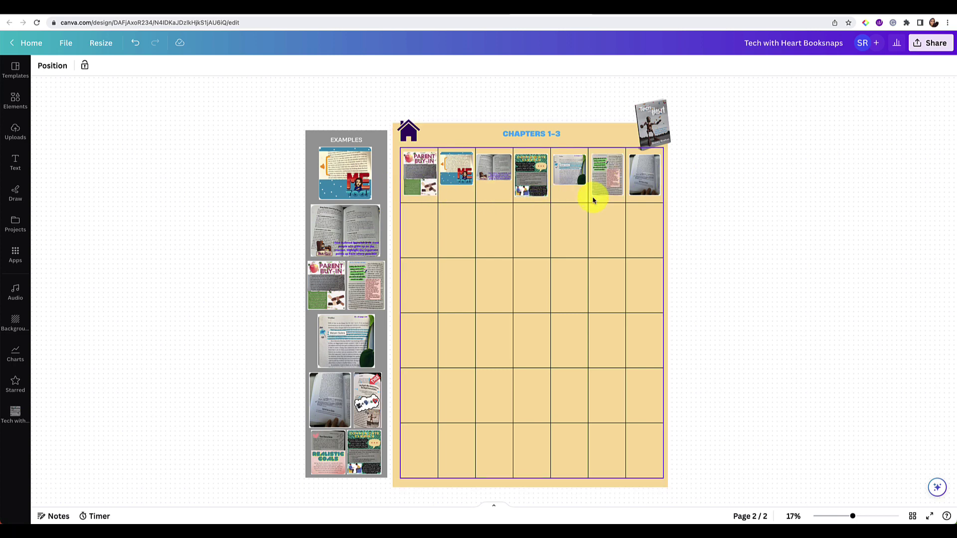
{"action": "left_click", "coordinate": [408, 182]}
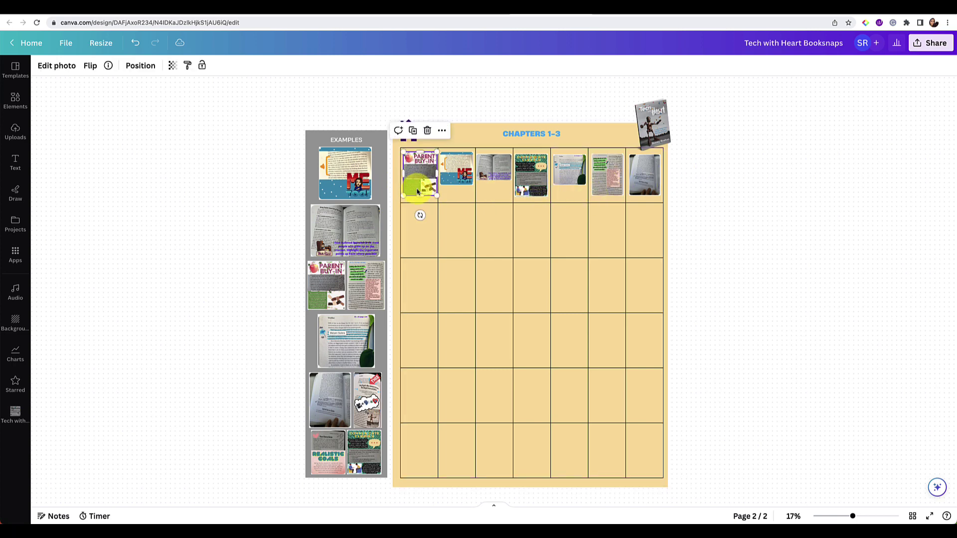
{"action": "left_click", "coordinate": [456, 172]}
{"action": "left_click", "coordinate": [496, 178]}
{"action": "left_click", "coordinate": [540, 184]}
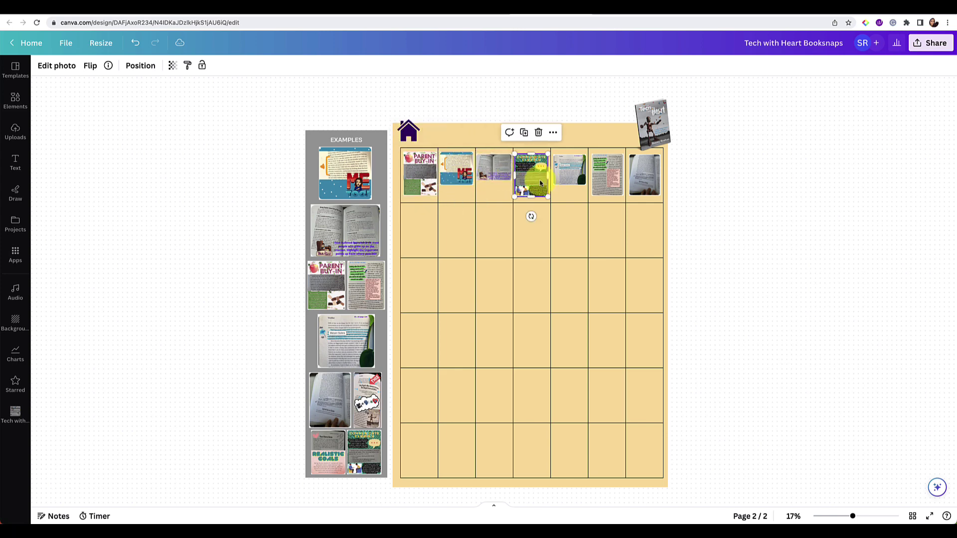
{"action": "left_click", "coordinate": [550, 230]}
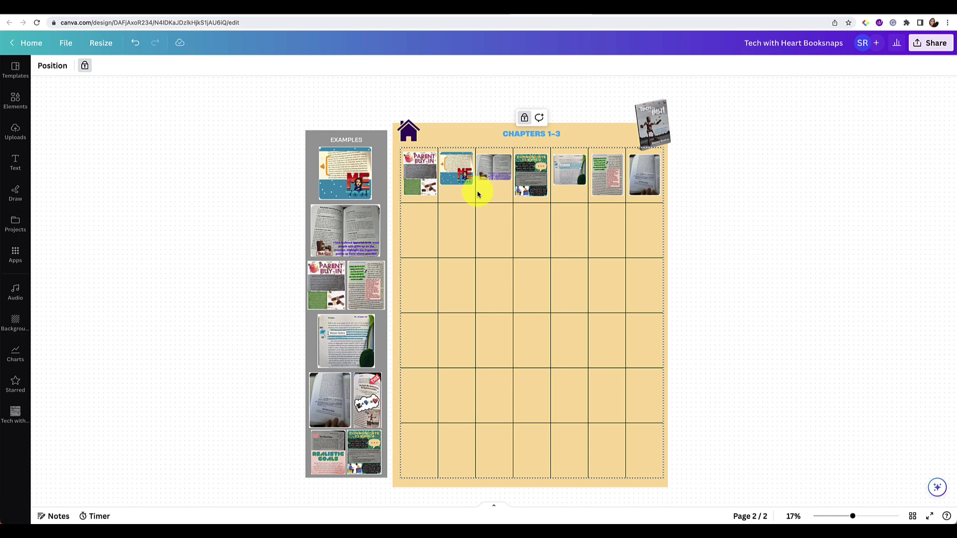
Scroll the canvas up and sideways, briefly zooming in and out, to locate the Parent Buy-In booksnap.
{"action": "scroll", "coordinate": [477, 195], "scroll_direction": "right", "scroll_amount": 2}
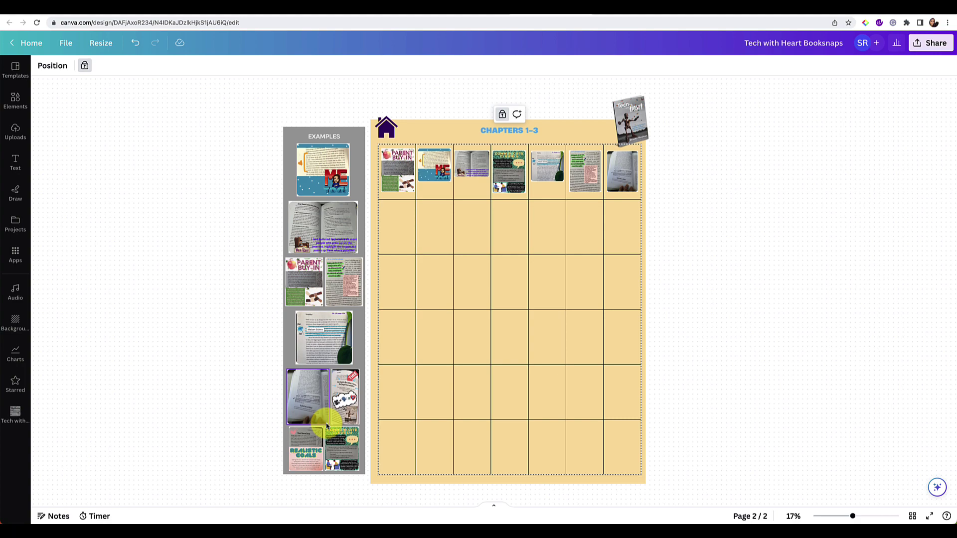
{"action": "scroll", "coordinate": [471, 269], "scroll_direction": "up", "scroll_amount": 5}
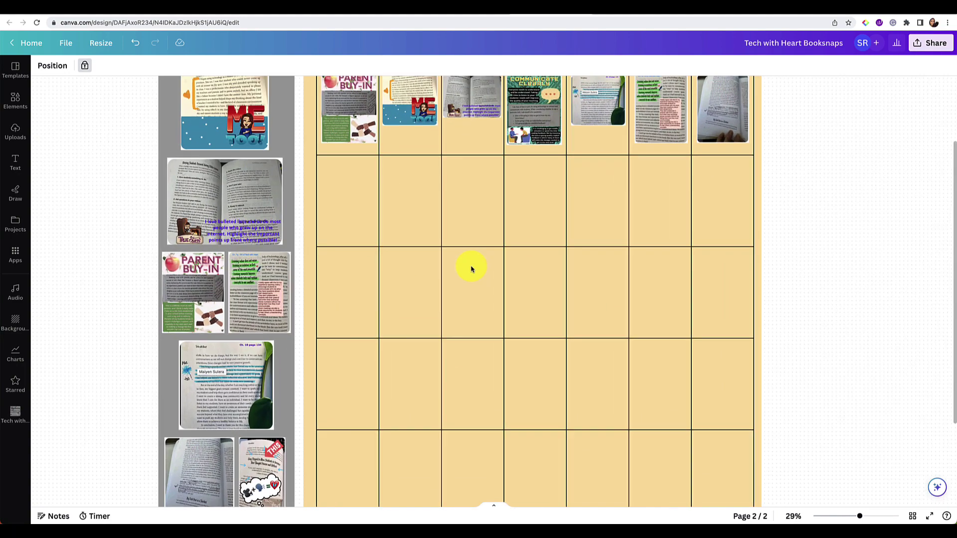
{"action": "scroll", "coordinate": [470, 269], "scroll_direction": "up", "scroll_amount": 1}
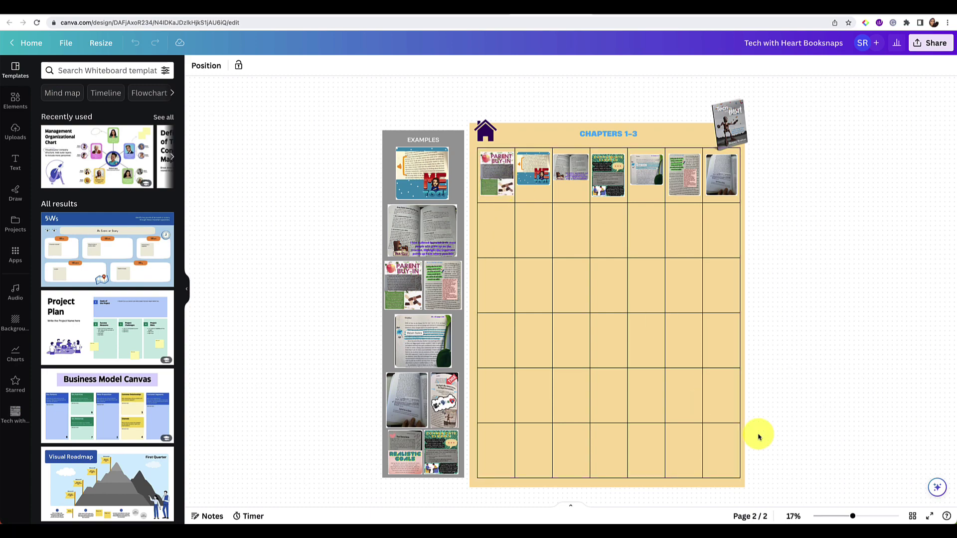
{"action": "scroll", "coordinate": [616, 351], "scroll_direction": "up", "scroll_amount": 5}
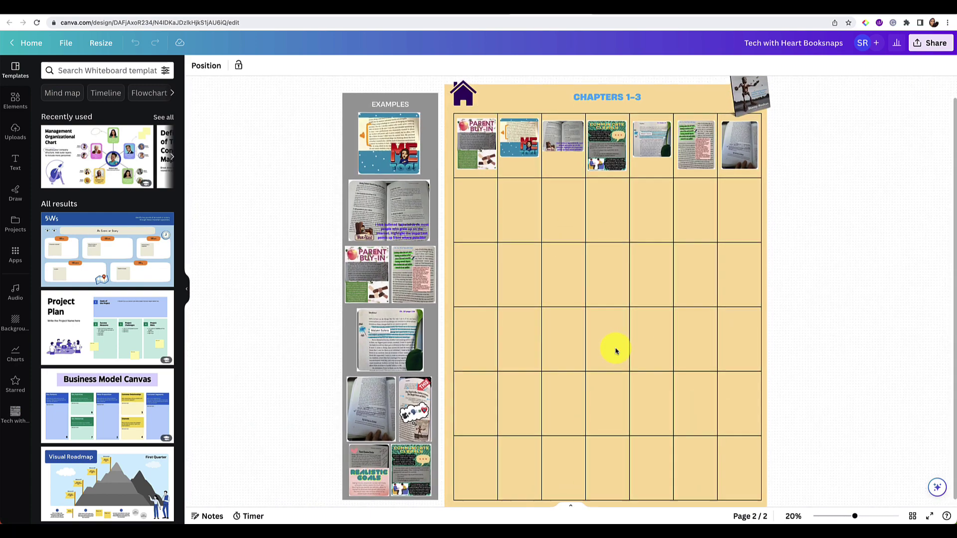
{"action": "scroll", "coordinate": [616, 351], "scroll_direction": "up", "scroll_amount": 5}
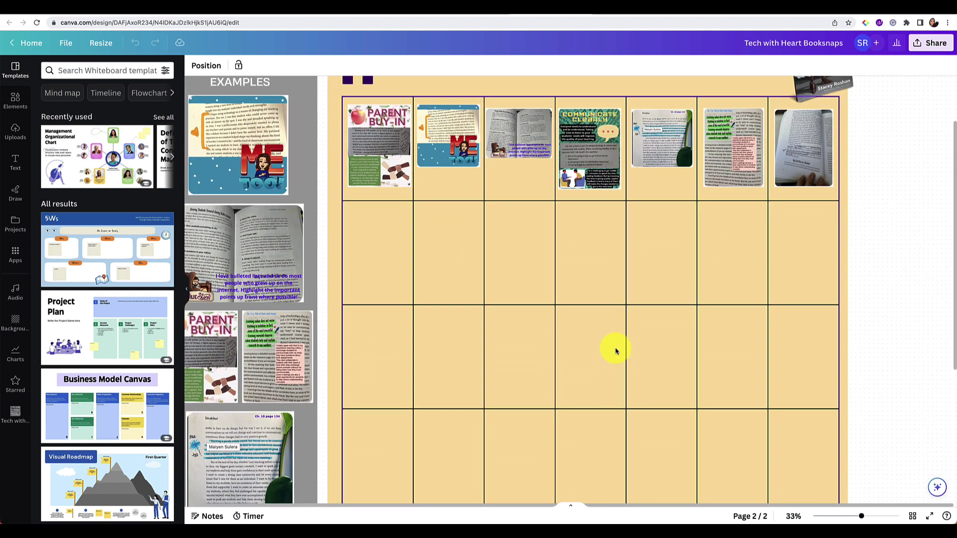
{"action": "scroll", "coordinate": [616, 350], "scroll_direction": "up", "scroll_amount": 2}
{"action": "scroll", "coordinate": [615, 348], "scroll_direction": "up", "scroll_amount": 3}
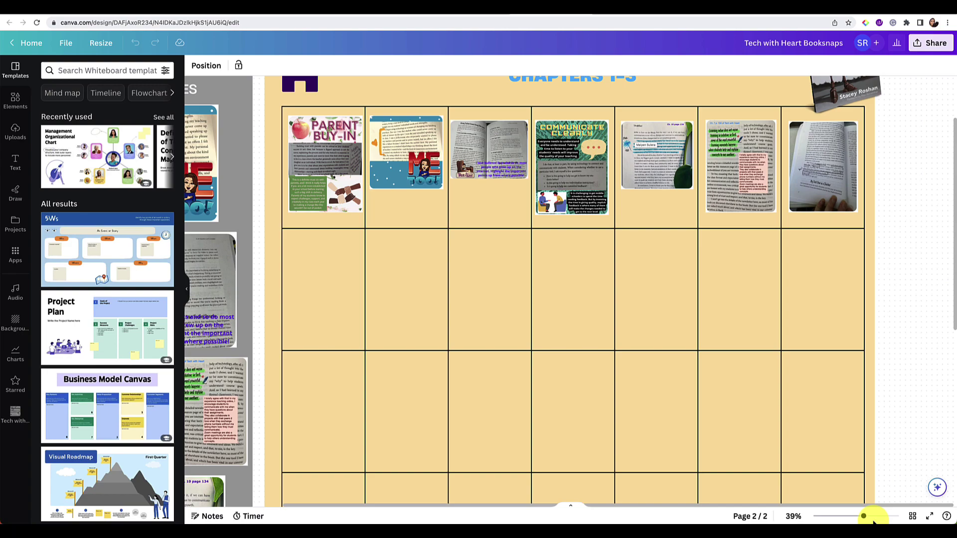
{"action": "mouse_move", "coordinate": [865, 519]}
{"action": "left_mouse_down"}
{"action": "mouse_move", "coordinate": [875, 518]}
{"action": "mouse_move", "coordinate": [847, 518]}
{"action": "mouse_move", "coordinate": [875, 518]}
{"action": "left_mouse_up"}
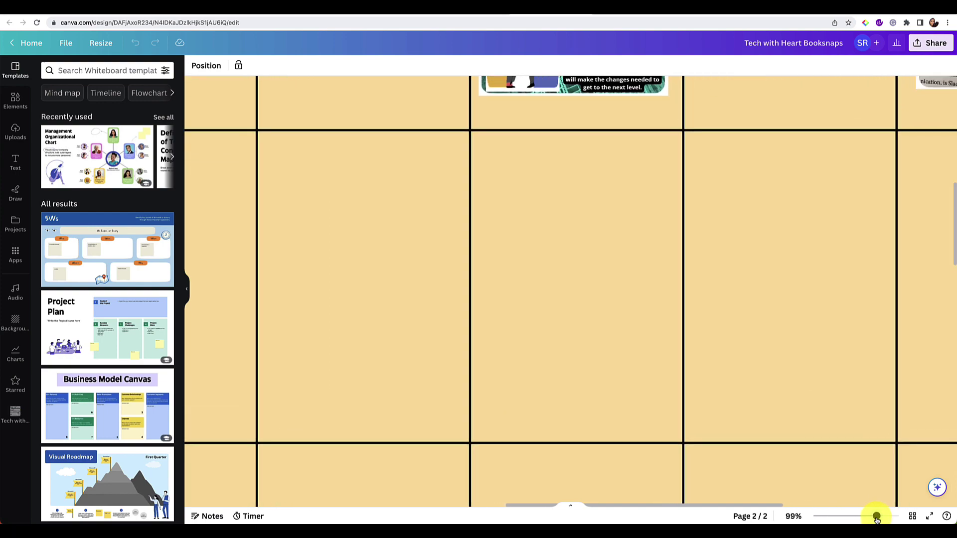
{"action": "scroll", "coordinate": [715, 351], "scroll_direction": "up", "scroll_amount": 4}
{"action": "scroll", "coordinate": [716, 351], "scroll_direction": "left", "scroll_amount": 6}
{"action": "scroll", "coordinate": [716, 351], "scroll_direction": "up", "scroll_amount": 2}
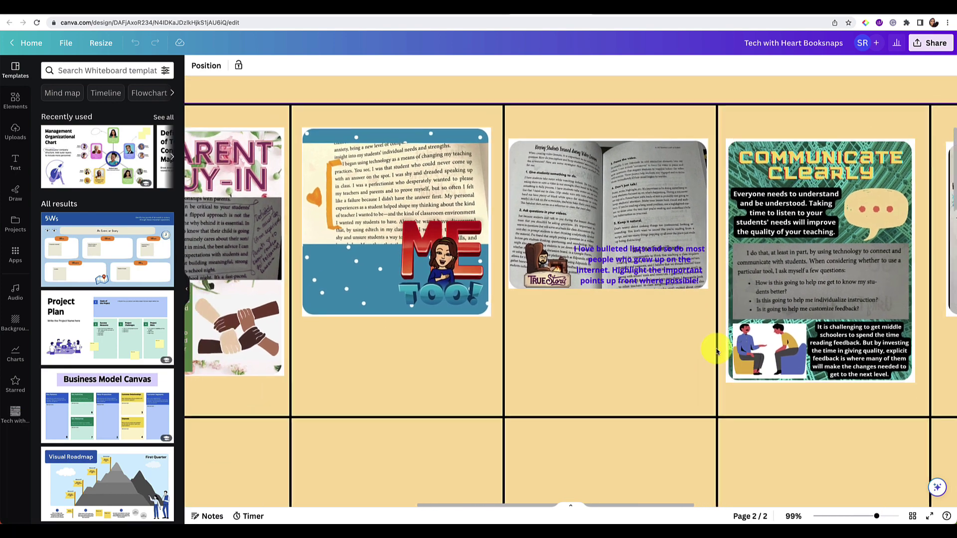
{"action": "scroll", "coordinate": [715, 351], "scroll_direction": "right", "scroll_amount": 2}
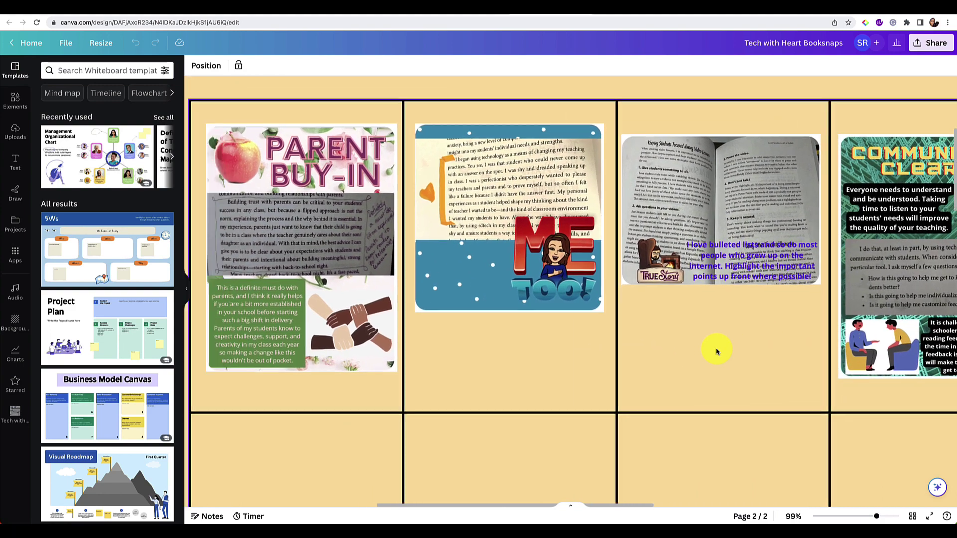
{"action": "scroll", "coordinate": [715, 352], "scroll_direction": "left", "scroll_amount": 1}
{"action": "scroll", "coordinate": [716, 351], "scroll_direction": "down", "scroll_amount": 1}
{"action": "scroll", "coordinate": [664, 370], "scroll_direction": "right", "scroll_amount": 5}
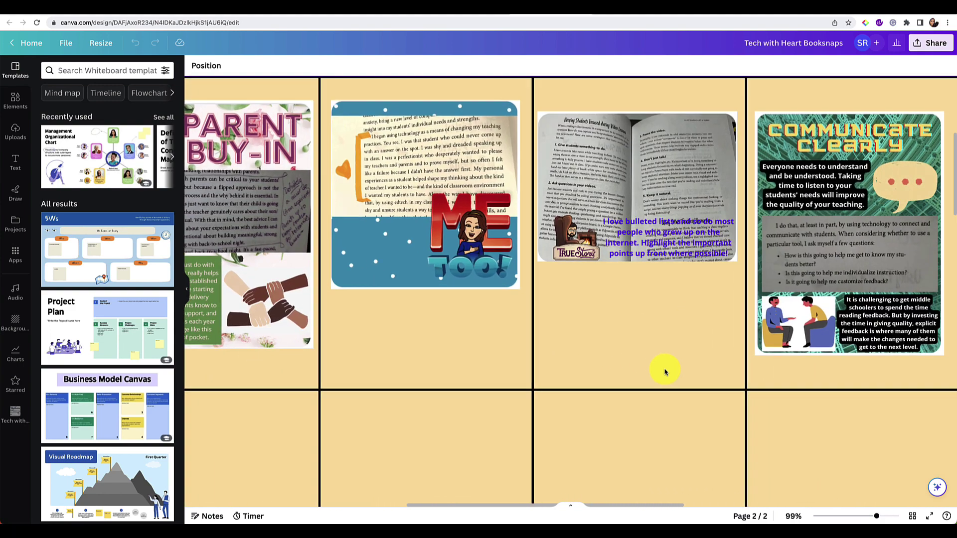
{"action": "scroll", "coordinate": [664, 371], "scroll_direction": "left", "scroll_amount": 8}
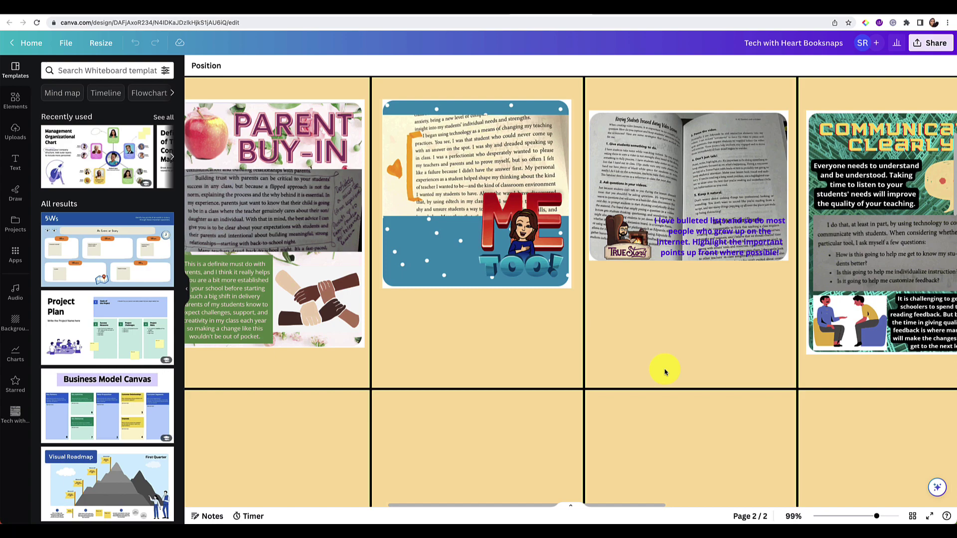
{"action": "scroll", "coordinate": [665, 371], "scroll_direction": "down", "scroll_amount": 1}
{"action": "scroll", "coordinate": [664, 371], "scroll_direction": "right", "scroll_amount": 3}
{"action": "scroll", "coordinate": [665, 371], "scroll_direction": "right", "scroll_amount": 2}
{"action": "scroll", "coordinate": [665, 371], "scroll_direction": "left", "scroll_amount": 3}
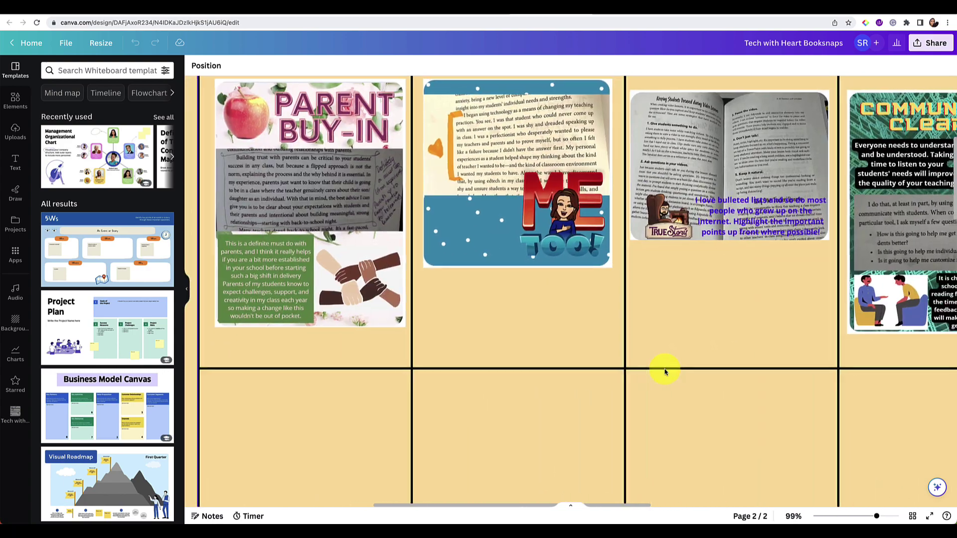
{"action": "scroll", "coordinate": [665, 371], "scroll_direction": "down", "scroll_amount": 2}
{"action": "scroll", "coordinate": [665, 371], "scroll_direction": "up", "scroll_amount": 2}
{"action": "scroll", "coordinate": [665, 371], "scroll_direction": "left", "scroll_amount": 2}
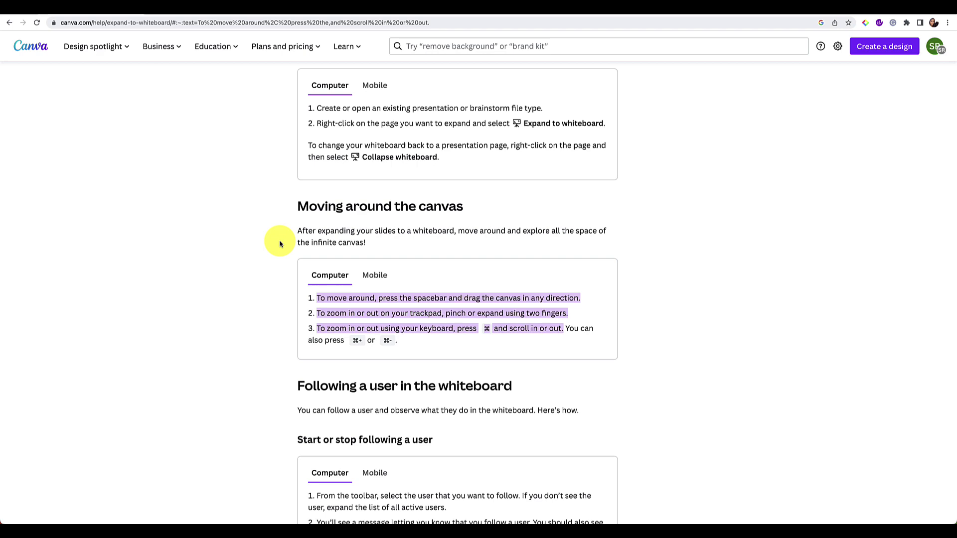
{"action": "scroll", "coordinate": [280, 244], "scroll_direction": "up", "scroll_amount": 2}
{"action": "scroll", "coordinate": [279, 243], "scroll_direction": "down", "scroll_amount": 1}
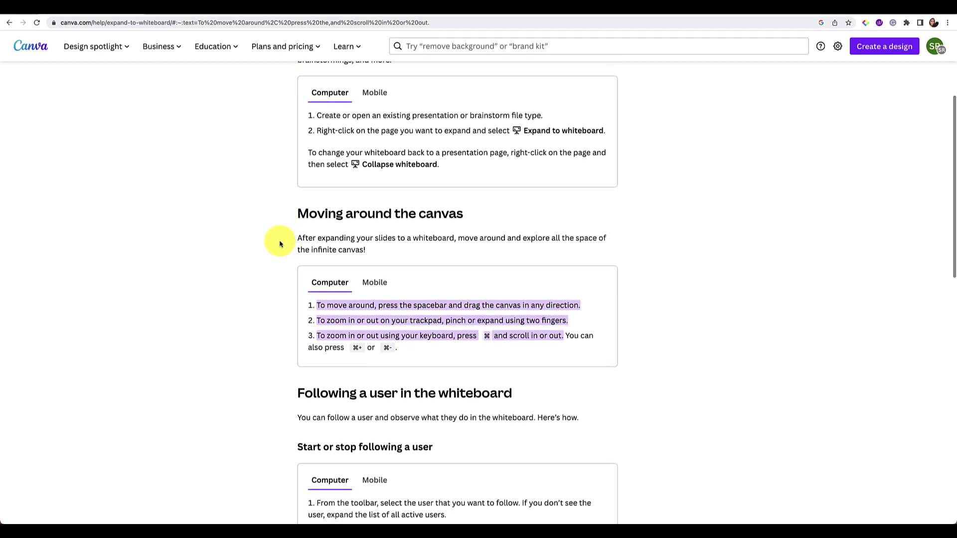
{"action": "scroll", "coordinate": [279, 244], "scroll_direction": "up", "scroll_amount": 3}
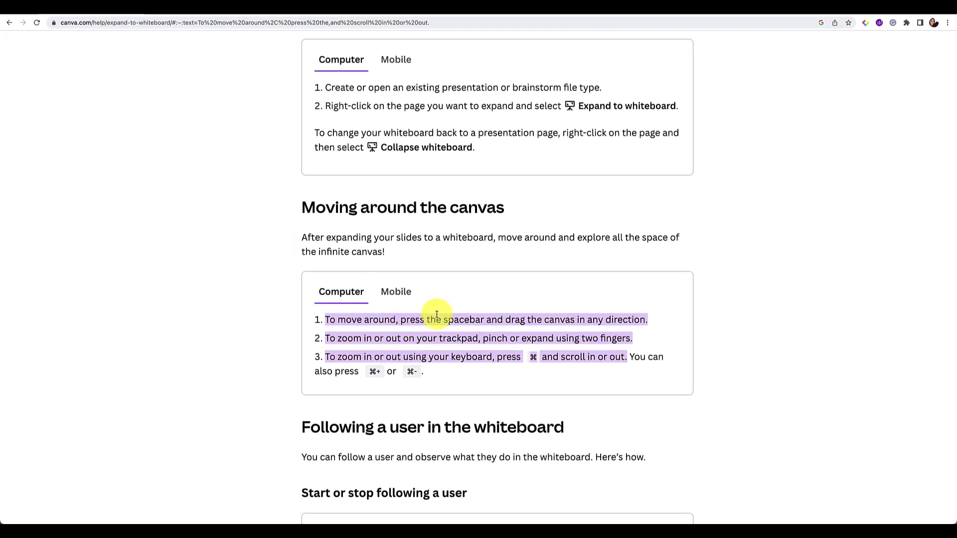
{"action": "scroll", "coordinate": [604, 342], "scroll_direction": "down", "scroll_amount": 1}
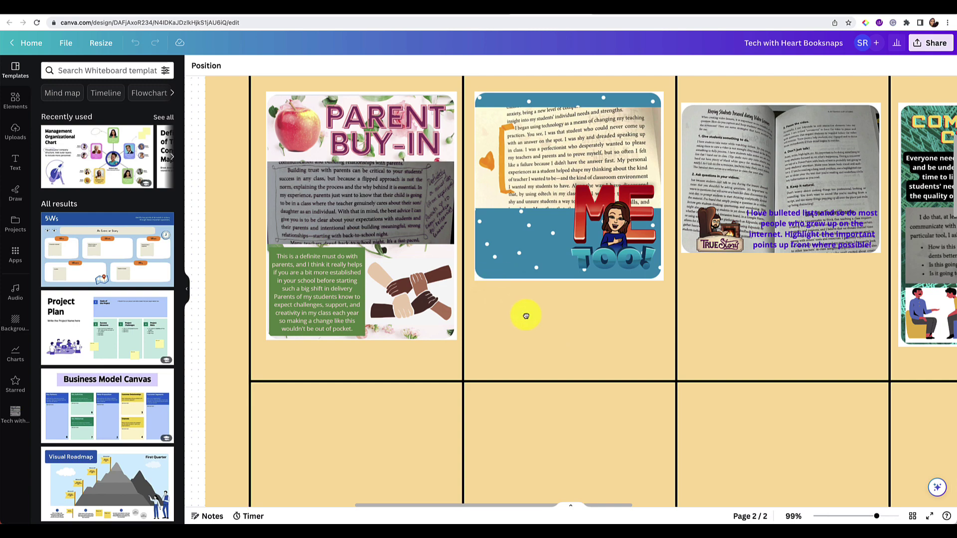
Pan back past Me Too to Parent Buy-In and zoom out to about 49% to show the whole grid.
{"action": "scroll", "coordinate": [525, 316], "scroll_direction": "right", "scroll_amount": 6}
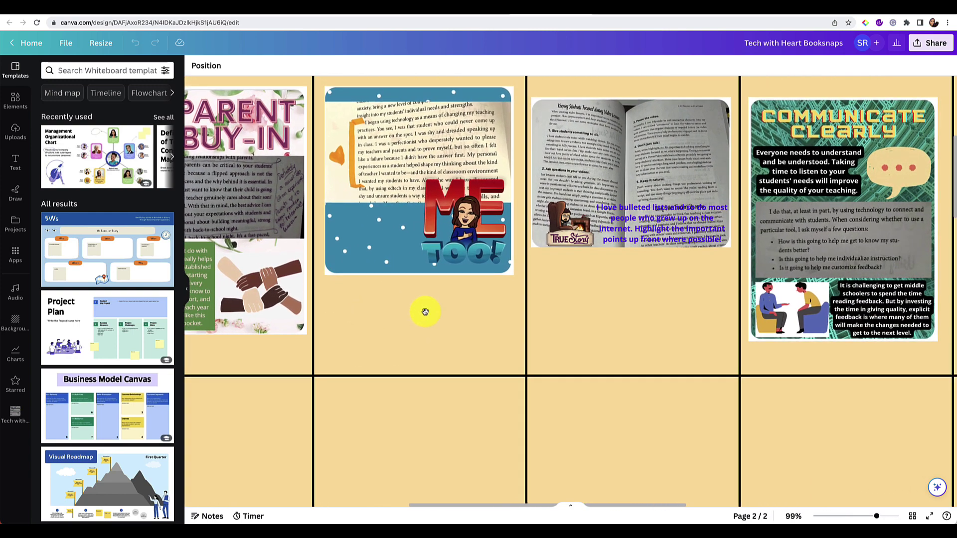
{"action": "scroll", "coordinate": [425, 311], "scroll_direction": "right", "scroll_amount": 9}
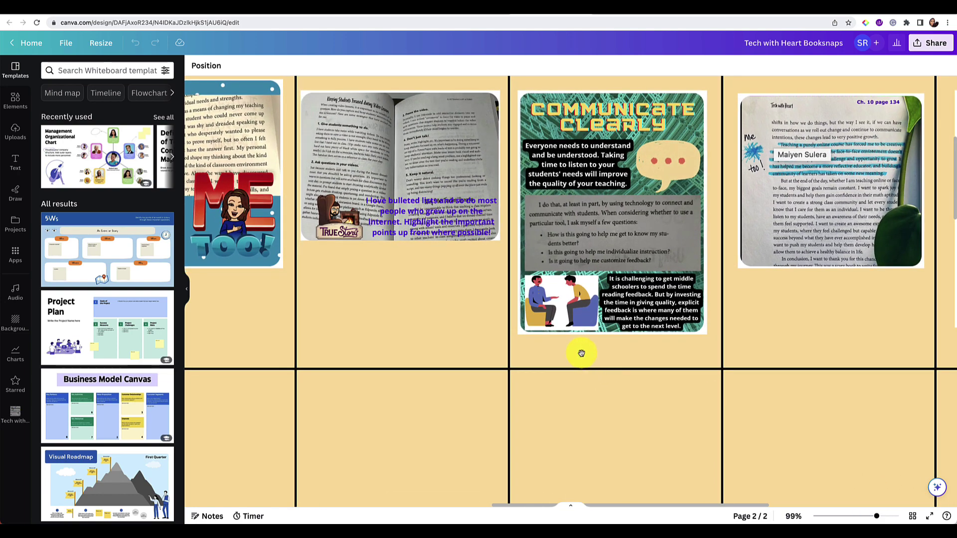
{"action": "left_click_drag", "start_coordinate": [436, 327], "coordinate": [581, 335]}
{"action": "left_click_drag", "start_coordinate": [491, 334], "coordinate": [590, 342]}
{"action": "scroll", "coordinate": [465, 339], "scroll_direction": "down", "scroll_amount": 5}
{"action": "scroll", "coordinate": [465, 339], "scroll_direction": "up", "scroll_amount": 4}
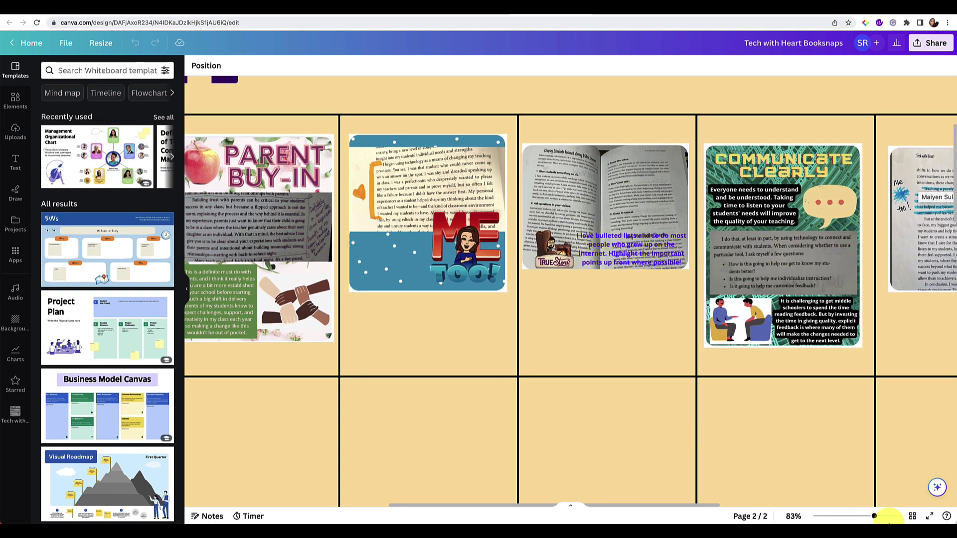
{"action": "mouse_move", "coordinate": [875, 518]}
{"action": "left_mouse_down"}
{"action": "mouse_move", "coordinate": [850, 517]}
{"action": "mouse_move", "coordinate": [868, 518]}
{"action": "left_mouse_up"}
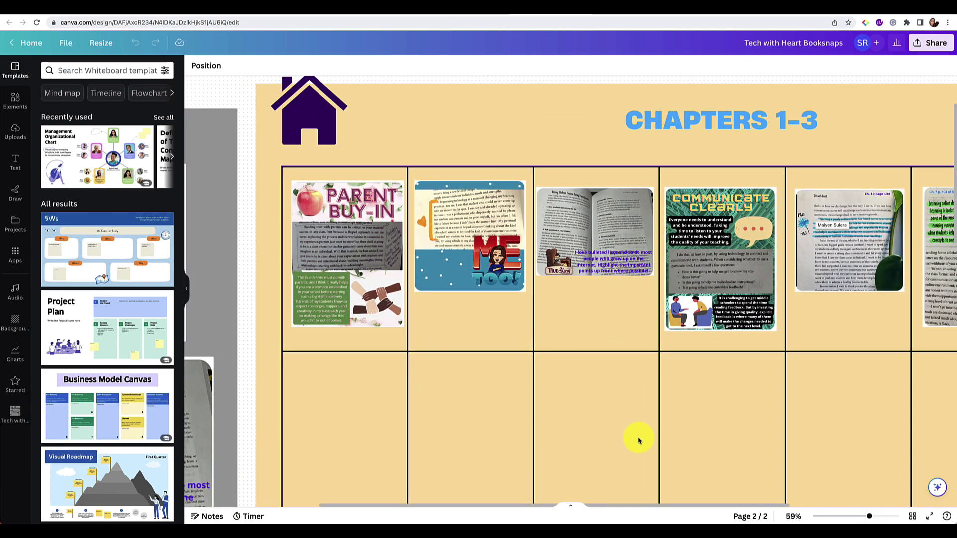
Screenshot the Moving around the canvas steps, drop it on the board, and place it top-right.
{"action": "key", "text": "super+grave"}
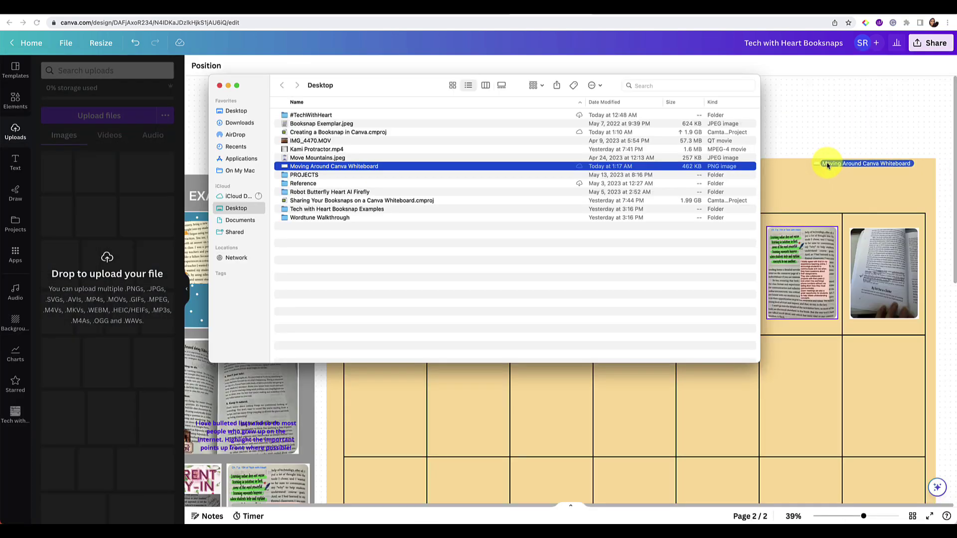
{"action": "left_click_drag", "start_coordinate": [822, 160], "coordinate": [826, 162]}
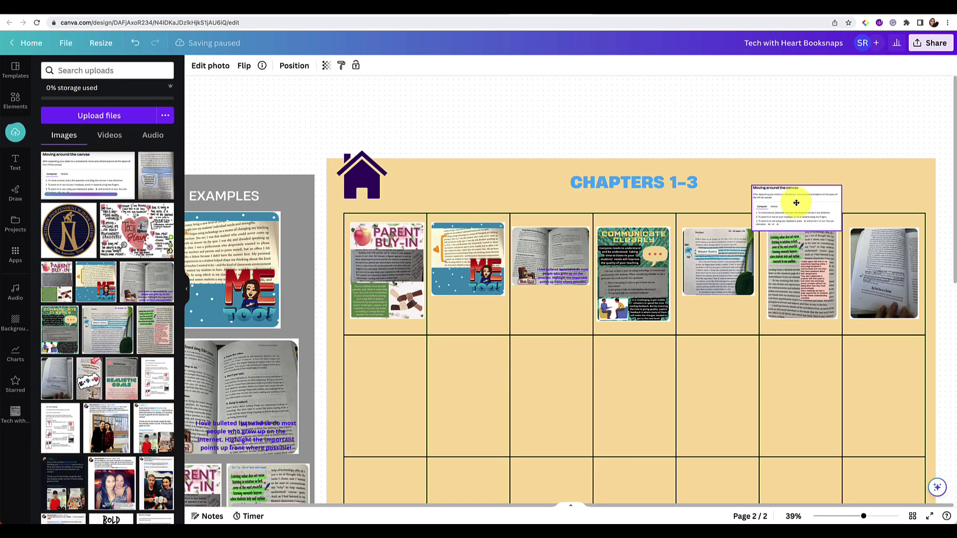
{"action": "left_click_drag", "start_coordinate": [794, 202], "coordinate": [770, 162]}
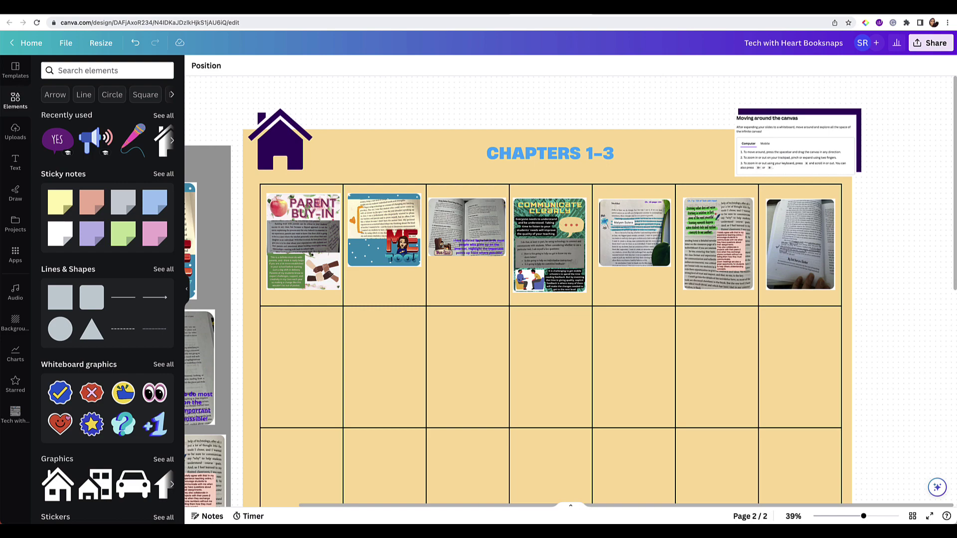
{"action": "left_click_drag", "start_coordinate": [863, 518], "coordinate": [866, 516]}
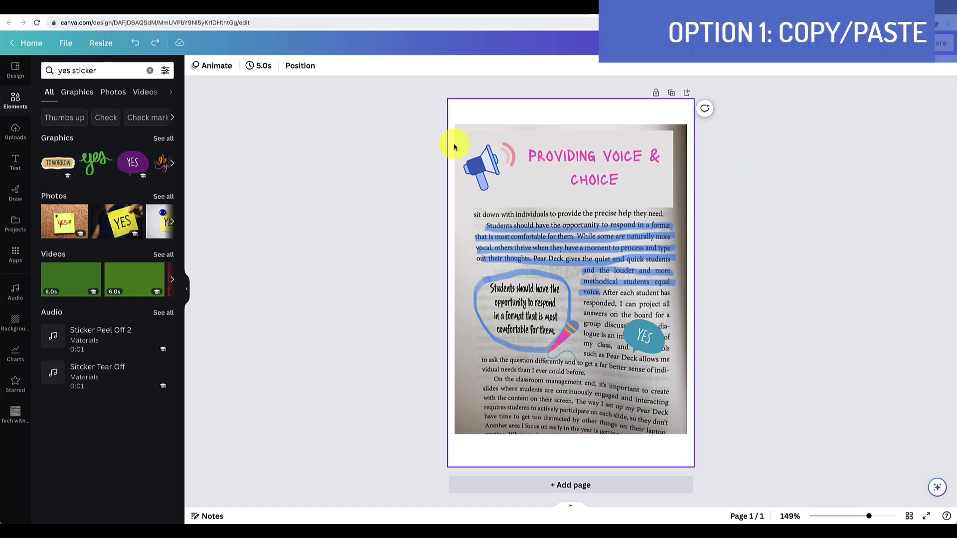
Copy the whole Providing Voice & Choice booksnap and paste it into row 2, cell 1 of the grid.
{"action": "key", "text": "ctrl+a"}
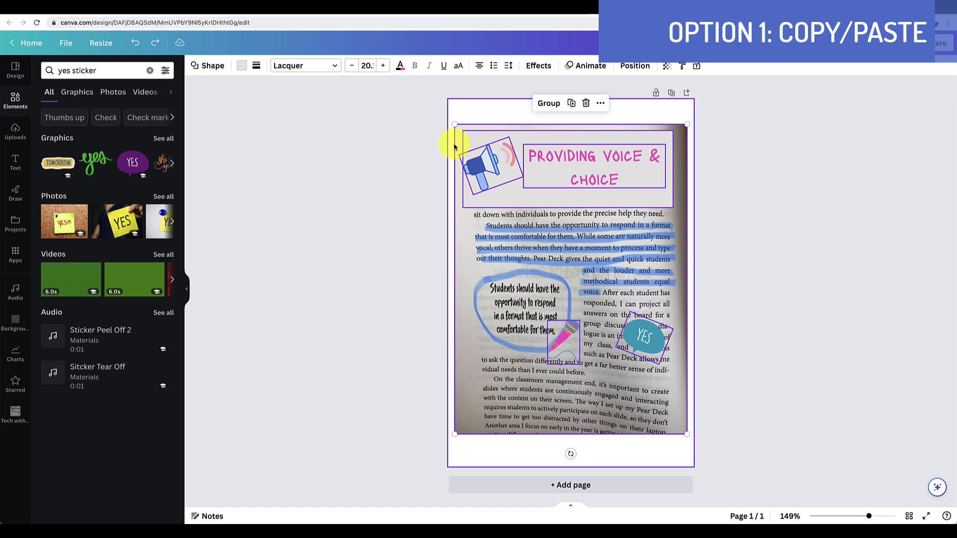
{"action": "left_click", "coordinate": [553, 7]}
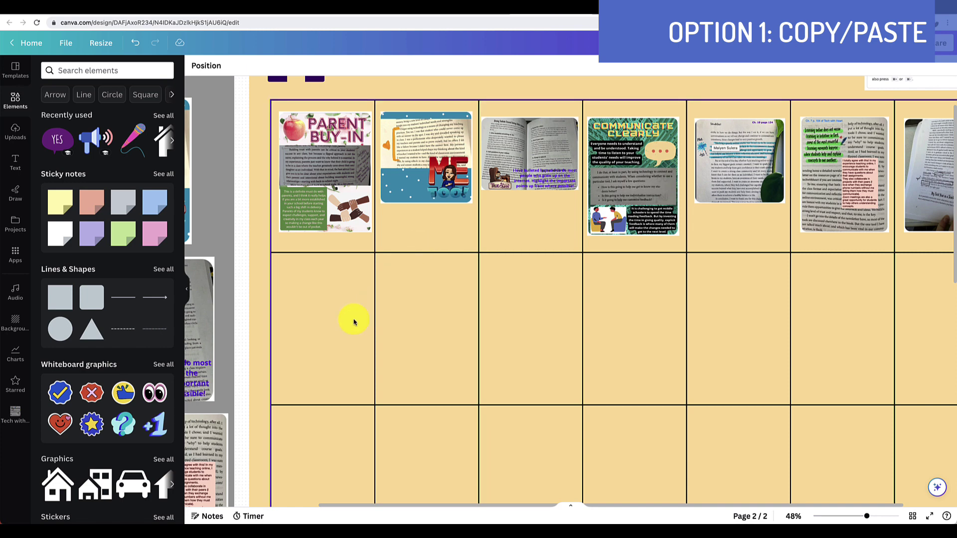
{"action": "left_click", "coordinate": [354, 322]}
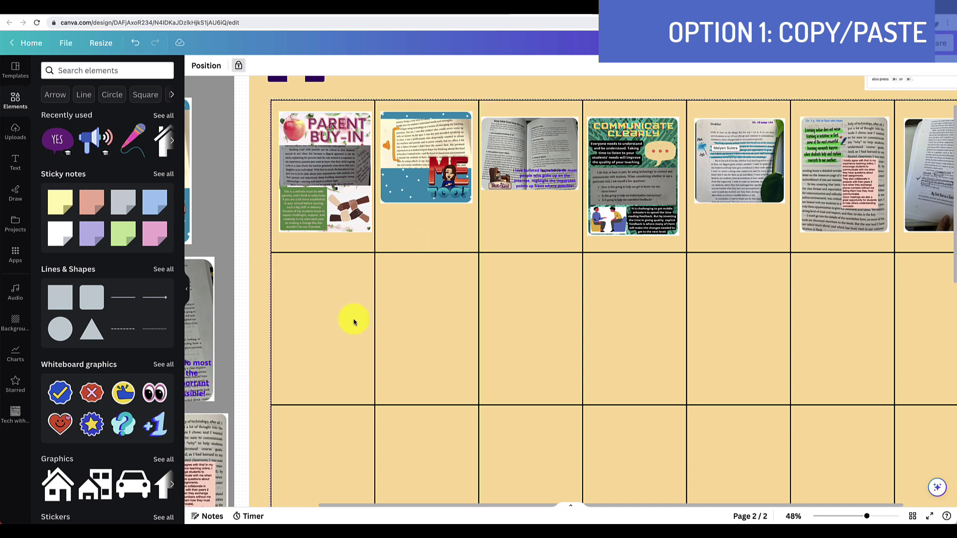
{"action": "key", "text": "ctrl+v"}
{"action": "left_click_drag", "start_coordinate": [523, 279], "coordinate": [309, 312]}
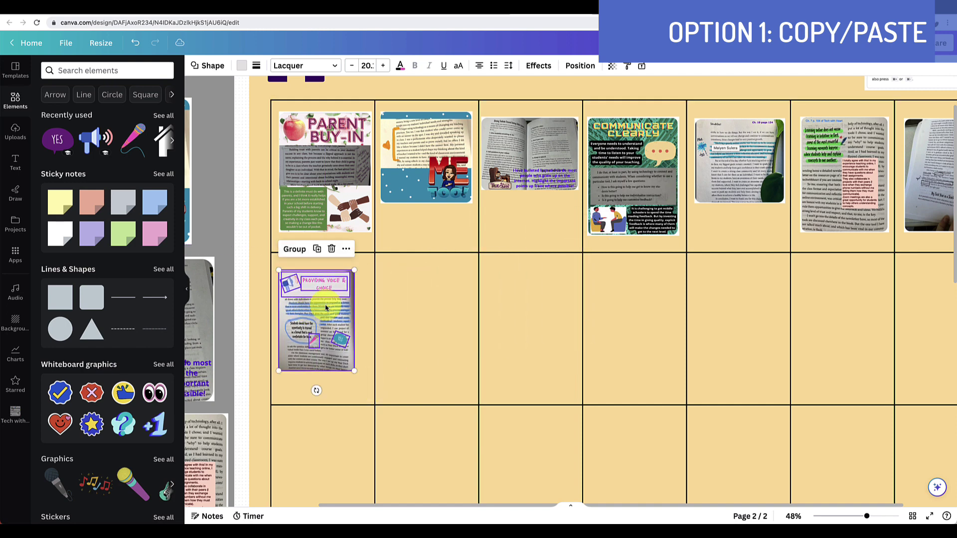
Group the pasted booksnap's elements, nudge it within its cell, then ungroup it.
{"action": "left_click", "coordinate": [290, 250]}
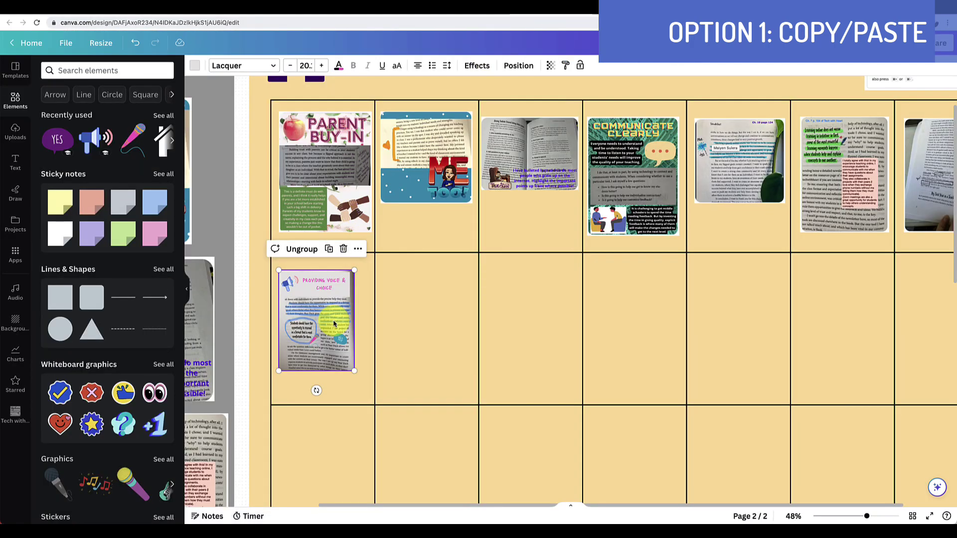
{"action": "mouse_move", "coordinate": [334, 324]}
{"action": "left_mouse_down"}
{"action": "mouse_move", "coordinate": [341, 321]}
{"action": "mouse_move", "coordinate": [333, 316]}
{"action": "mouse_move", "coordinate": [335, 326]}
{"action": "left_mouse_up"}
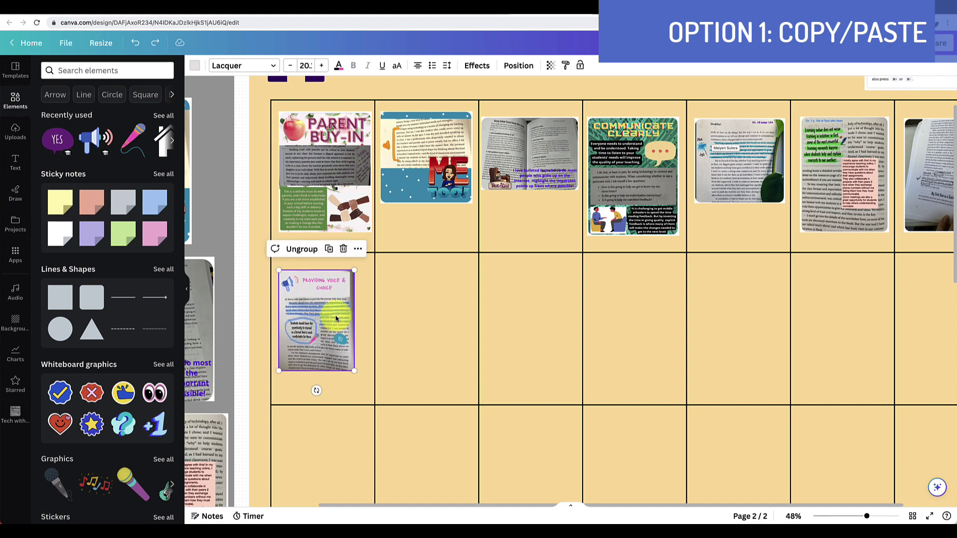
{"action": "left_click", "coordinate": [299, 248]}
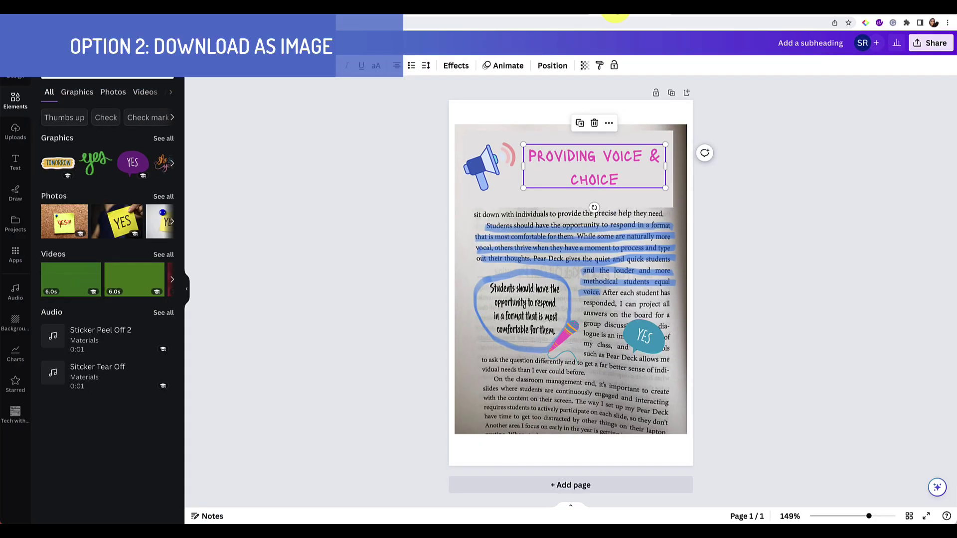
Download the Booksnap Example design as a JPG image.
{"action": "left_click", "coordinate": [918, 44]}
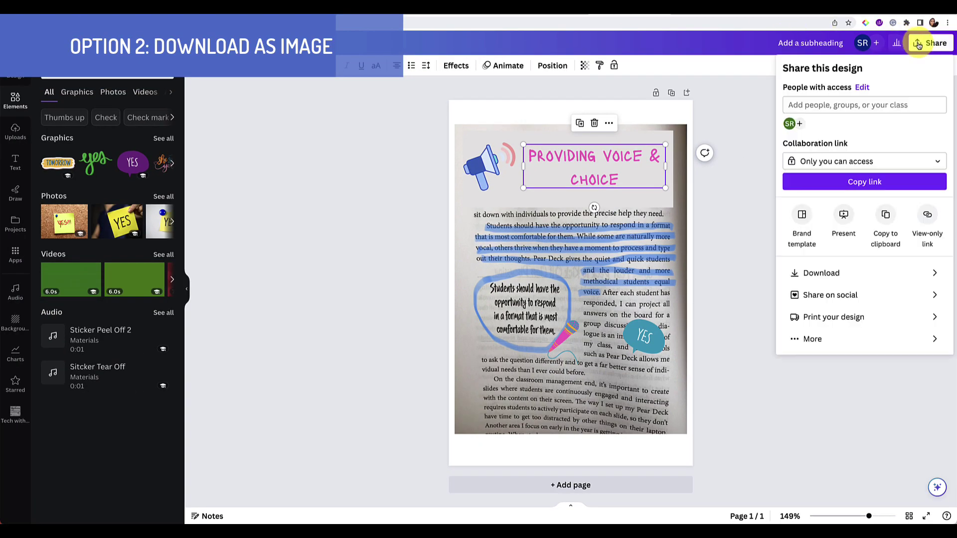
{"action": "left_click", "coordinate": [820, 272]}
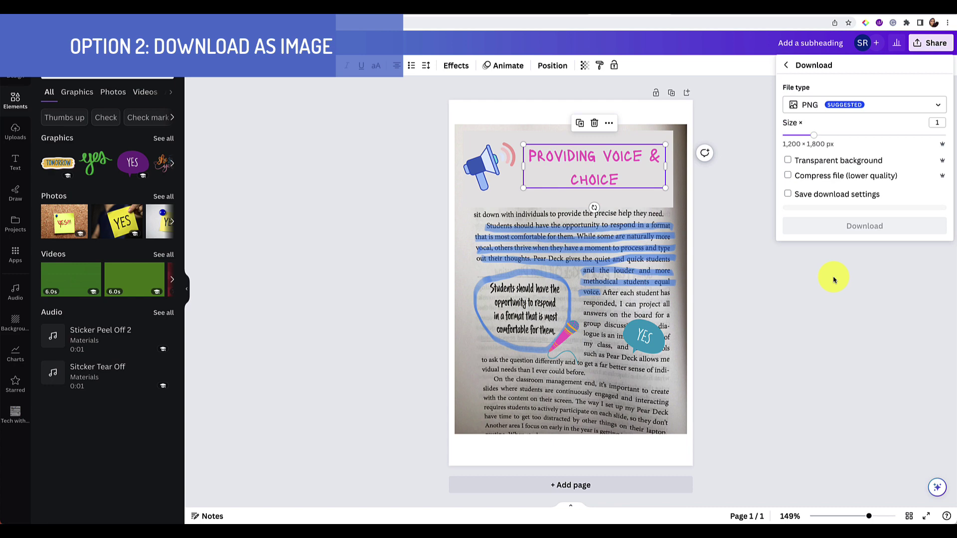
{"action": "left_click", "coordinate": [885, 111]}
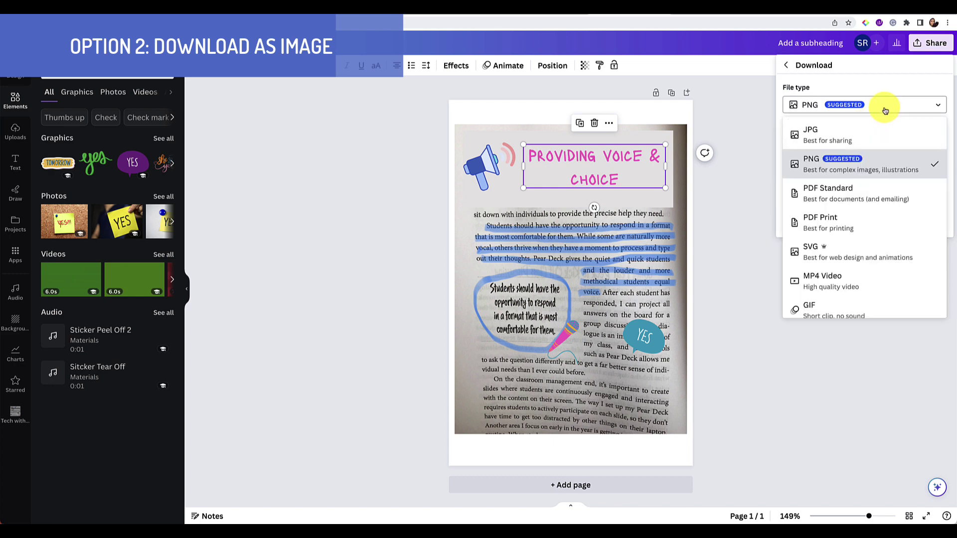
{"action": "left_click", "coordinate": [866, 144]}
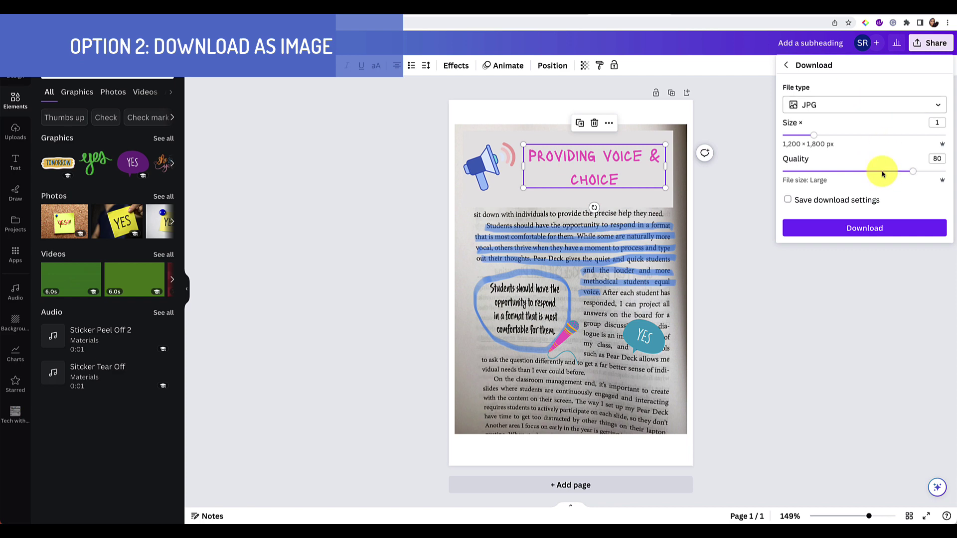
{"action": "left_click", "coordinate": [864, 239]}
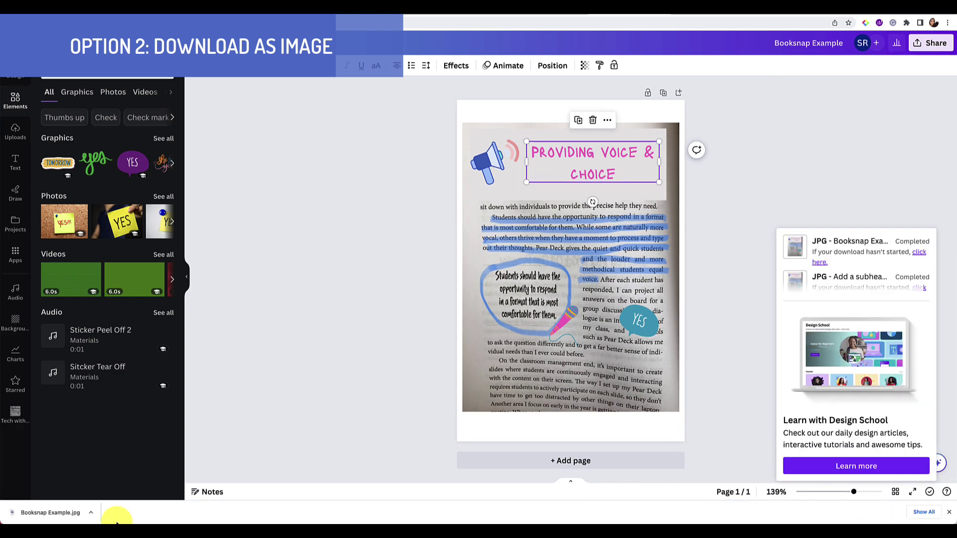
Drag the downloaded Booksnap Example.jpg onto the whiteboard and drop it in row 2, column 2.
{"action": "left_click", "coordinate": [543, 8]}
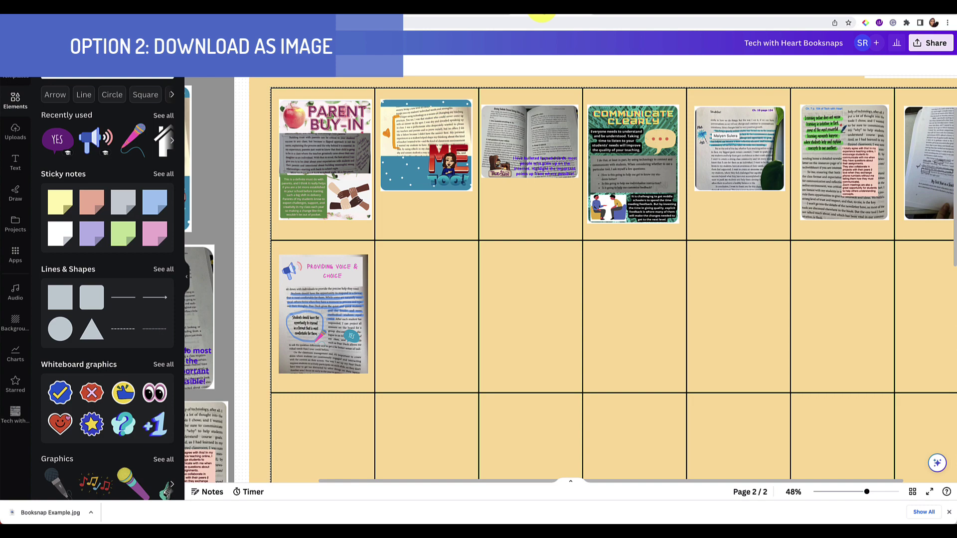
{"action": "scroll", "coordinate": [499, 192], "scroll_direction": "down", "scroll_amount": 2}
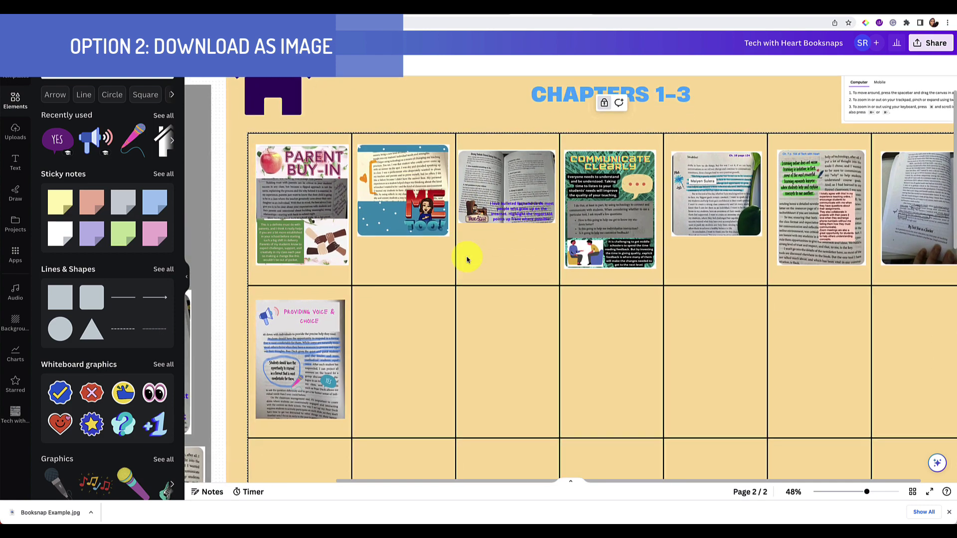
{"action": "left_click_drag", "start_coordinate": [40, 520], "coordinate": [428, 301]}
{"action": "left_click_drag", "start_coordinate": [548, 276], "coordinate": [398, 295]}
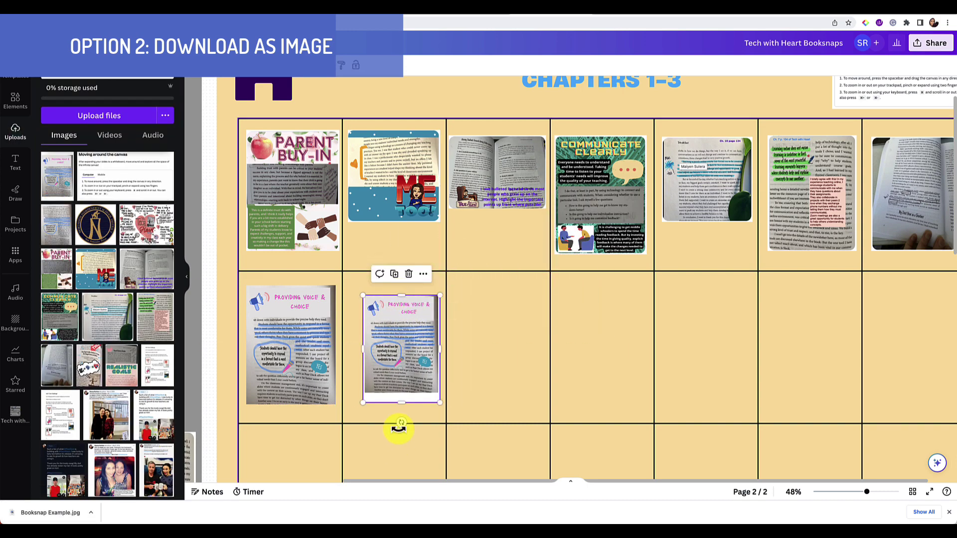
{"action": "scroll", "coordinate": [491, 316], "scroll_direction": "up", "scroll_amount": 5}
{"action": "scroll", "coordinate": [489, 316], "scroll_direction": "down", "scroll_amount": 3}
{"action": "scroll", "coordinate": [489, 316], "scroll_direction": "left", "scroll_amount": 3}
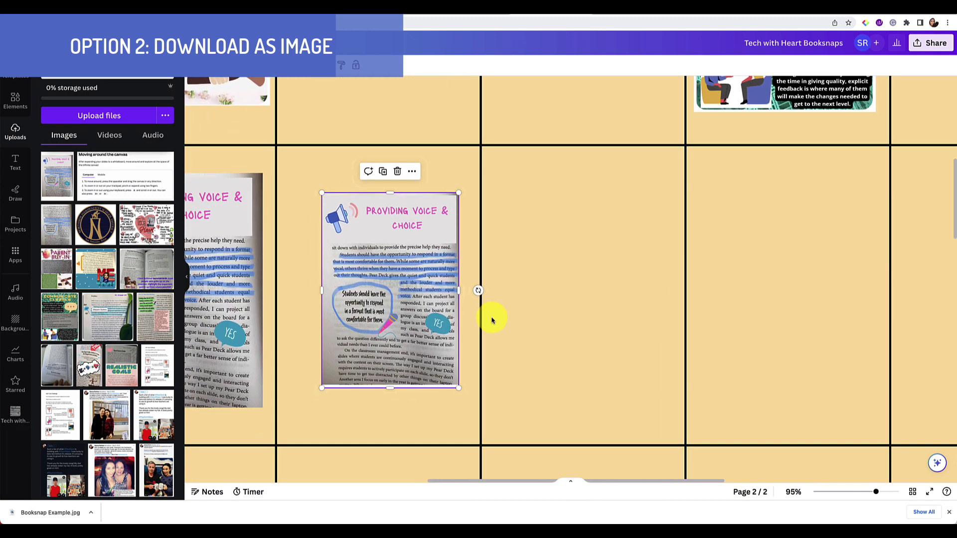
{"action": "scroll", "coordinate": [400, 371], "scroll_direction": "up", "scroll_amount": 2}
Enlarge the new image by its corner to match its neighbour and align both booksnaps in their cells.
{"action": "left_click_drag", "start_coordinate": [414, 275], "coordinate": [411, 276]}
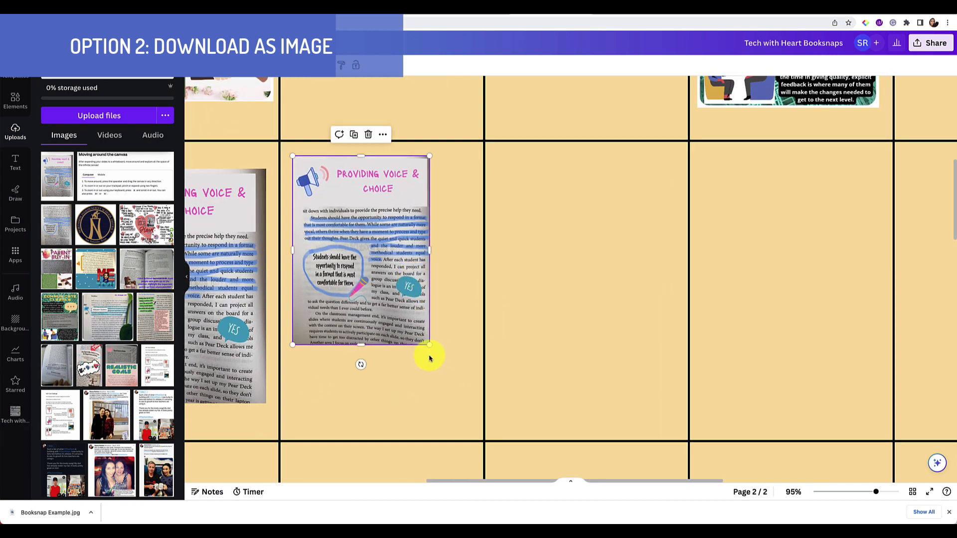
{"action": "left_click_drag", "start_coordinate": [427, 346], "coordinate": [474, 397]}
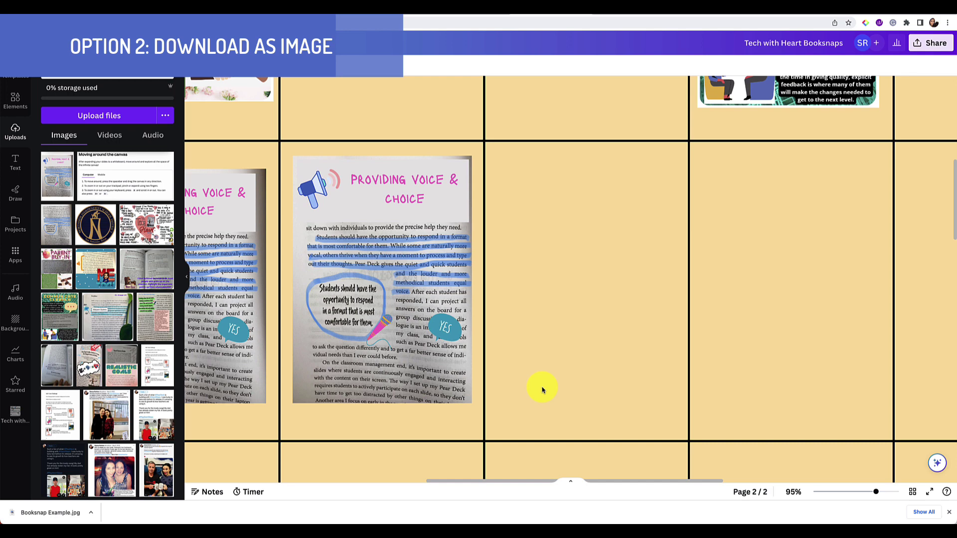
{"action": "scroll", "coordinate": [543, 387], "scroll_direction": "down", "scroll_amount": 1}
{"action": "scroll", "coordinate": [542, 386], "scroll_direction": "left", "scroll_amount": 2}
{"action": "scroll", "coordinate": [542, 389], "scroll_direction": "left", "scroll_amount": 2}
{"action": "left_click_drag", "start_coordinate": [256, 320], "coordinate": [256, 314]}
{"action": "left_click", "coordinate": [606, 306]}
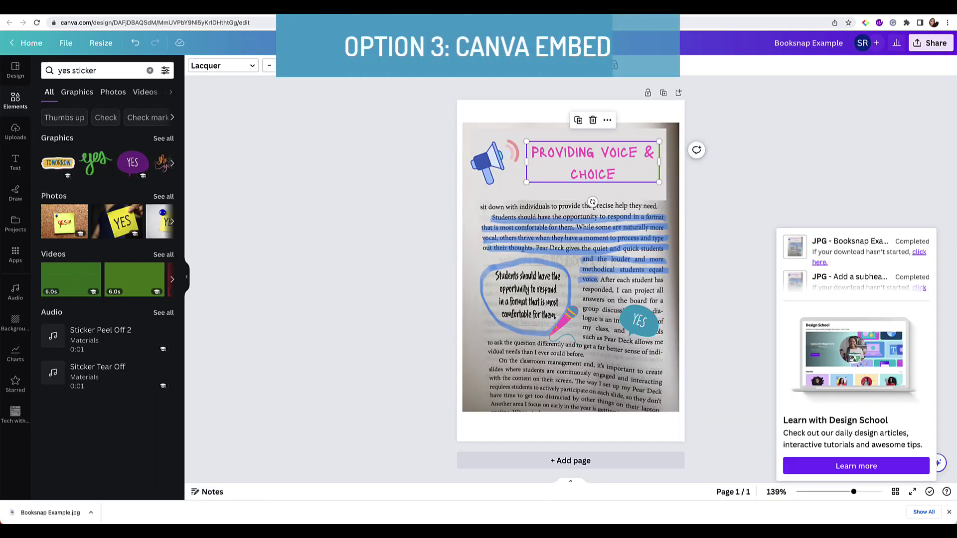
Copy a view-only share link for the Booksnap Example design.
{"action": "left_click", "coordinate": [662, 229]}
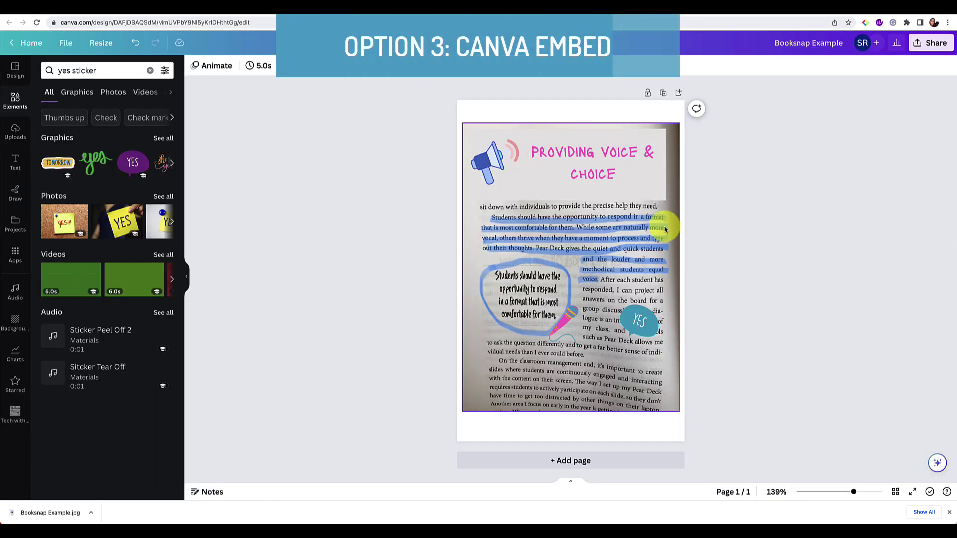
{"action": "left_click", "coordinate": [930, 43]}
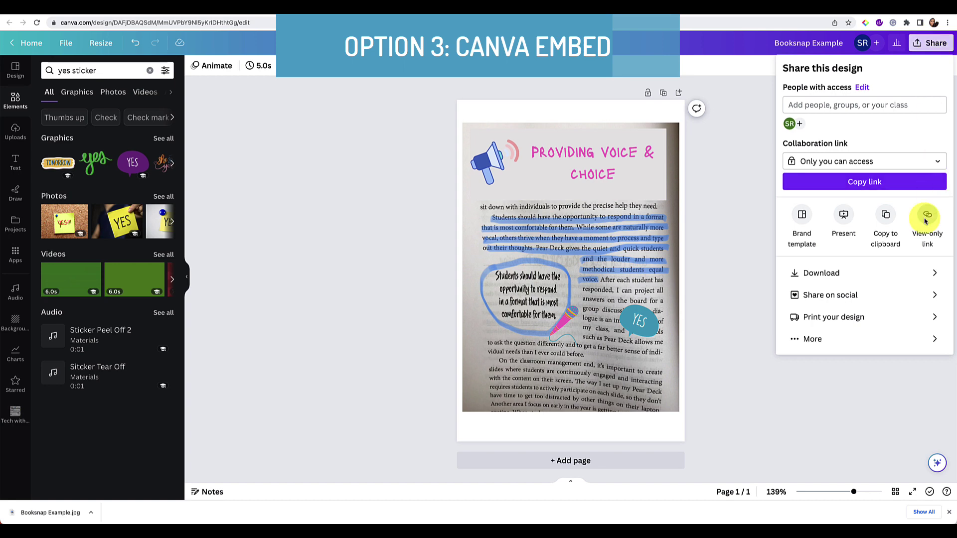
{"action": "left_click", "coordinate": [925, 219]}
{"action": "left_click", "coordinate": [926, 141]}
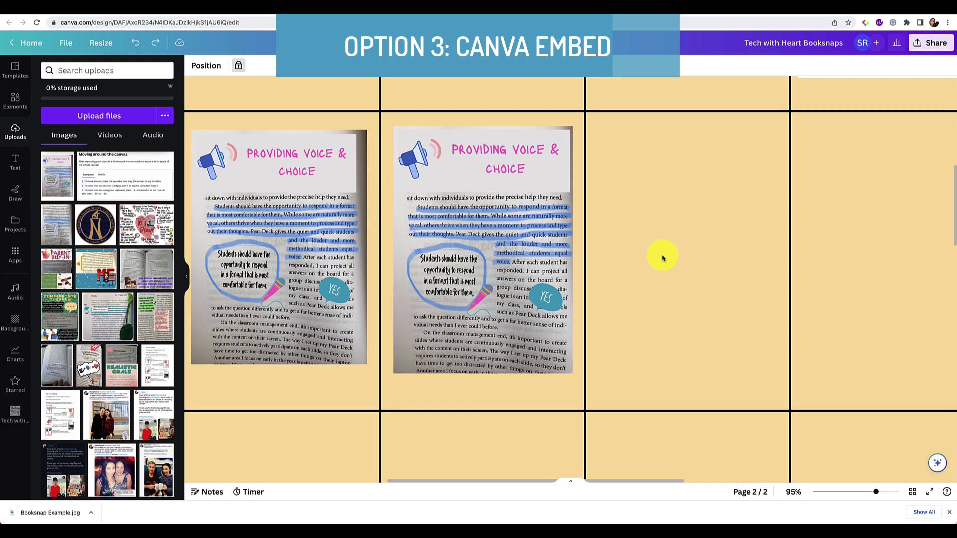
Search the Apps panel for 'embed'.
{"action": "left_click", "coordinate": [16, 99]}
{"action": "left_click", "coordinate": [15, 254]}
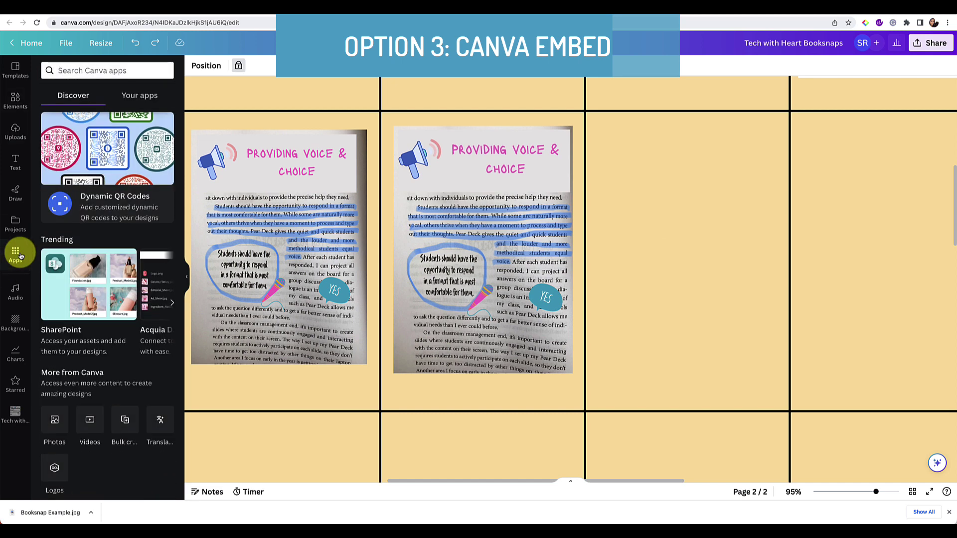
{"action": "left_click", "coordinate": [118, 70]}
{"action": "type", "text": "embed"}
{"action": "key", "text": "Return"}
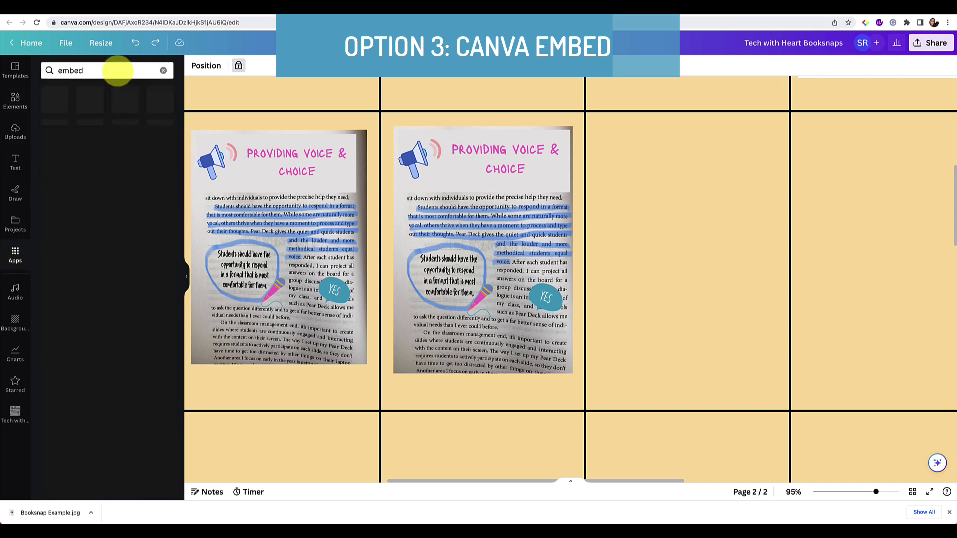
Embed the design's view-only link via Embeds, move it to the third cell, then delete it.
{"action": "left_click", "coordinate": [50, 103]}
{"action": "left_click", "coordinate": [79, 115]}
{"action": "key", "text": "ctrl+v"}
{"action": "left_click", "coordinate": [106, 138]}
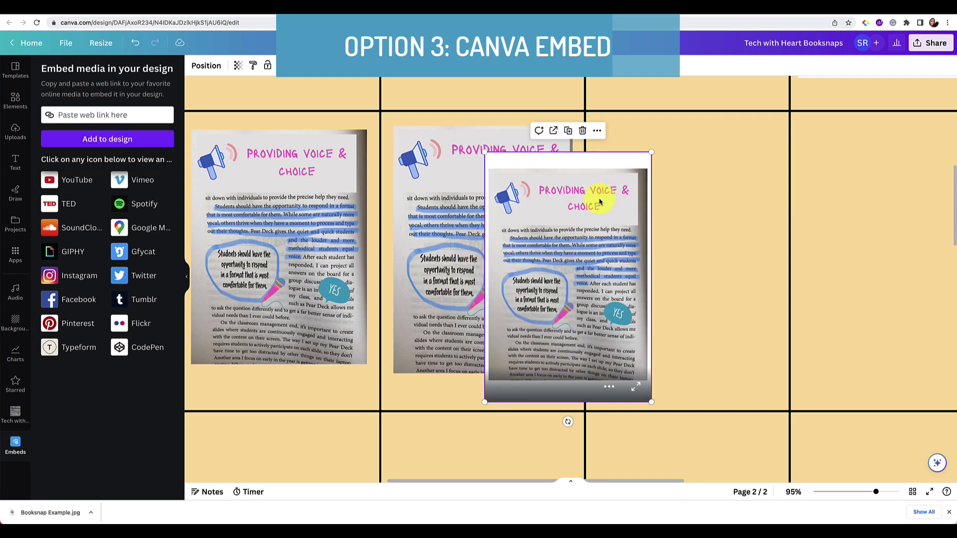
{"action": "left_click_drag", "start_coordinate": [593, 202], "coordinate": [709, 183]}
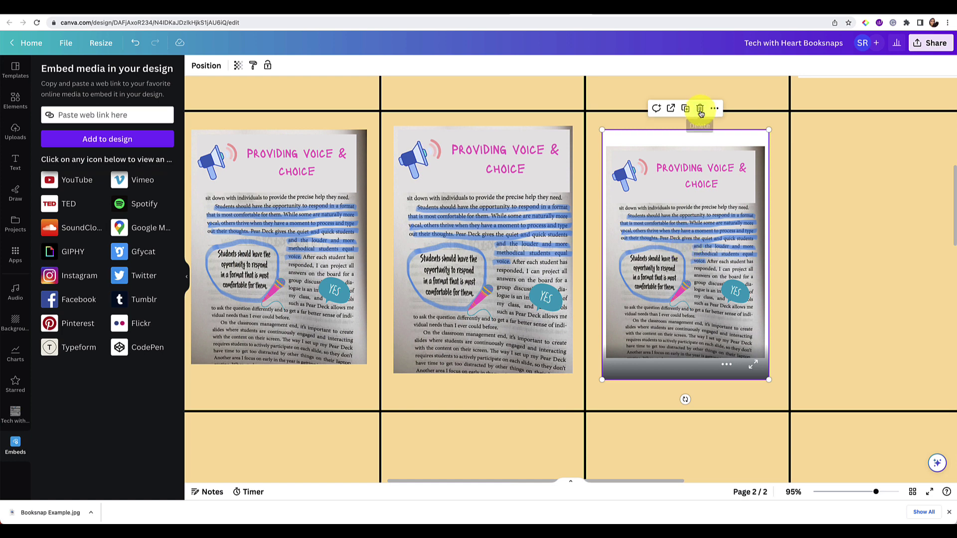
{"action": "left_click", "coordinate": [700, 109]}
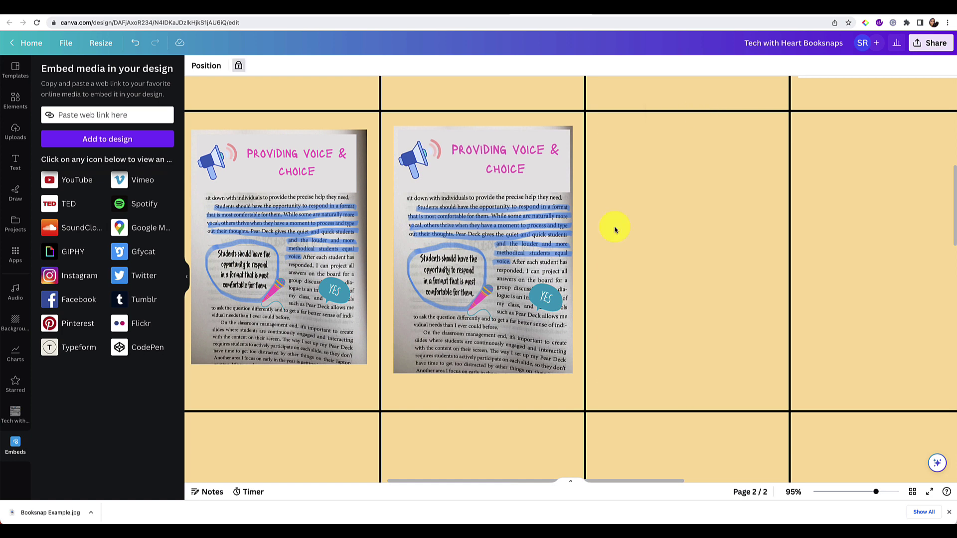
Lock the right Providing Voice & Choice booksnap and confirm it no longer moves.
{"action": "scroll", "coordinate": [528, 250], "scroll_direction": "left", "scroll_amount": 3}
{"action": "left_click", "coordinate": [568, 254]}
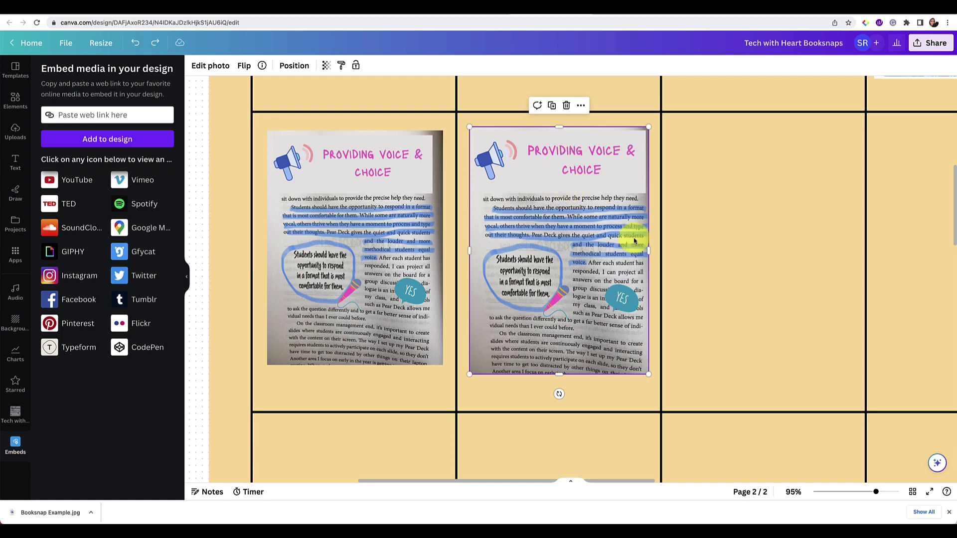
{"action": "left_click", "coordinate": [581, 105]}
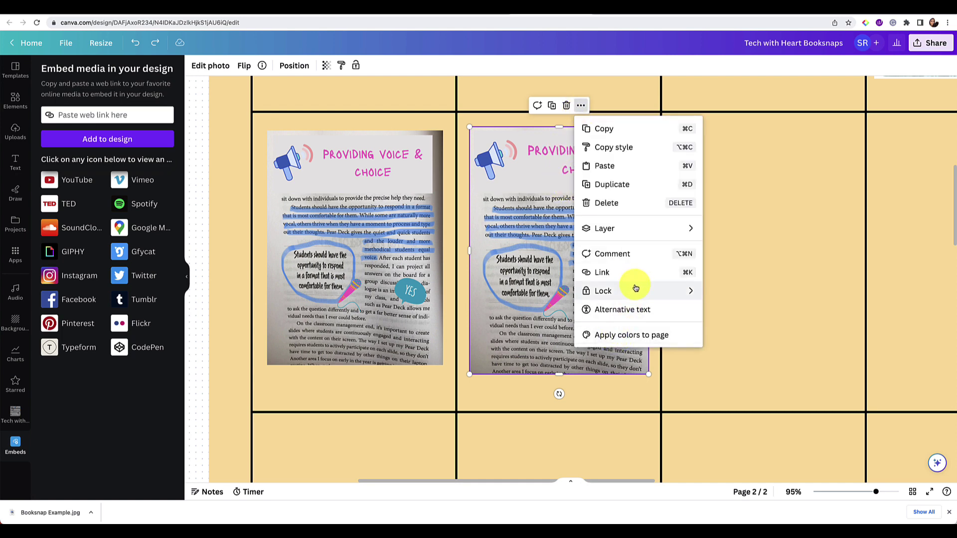
{"action": "mouse_move", "coordinate": [636, 290]}
{"action": "left_click", "coordinate": [722, 293]}
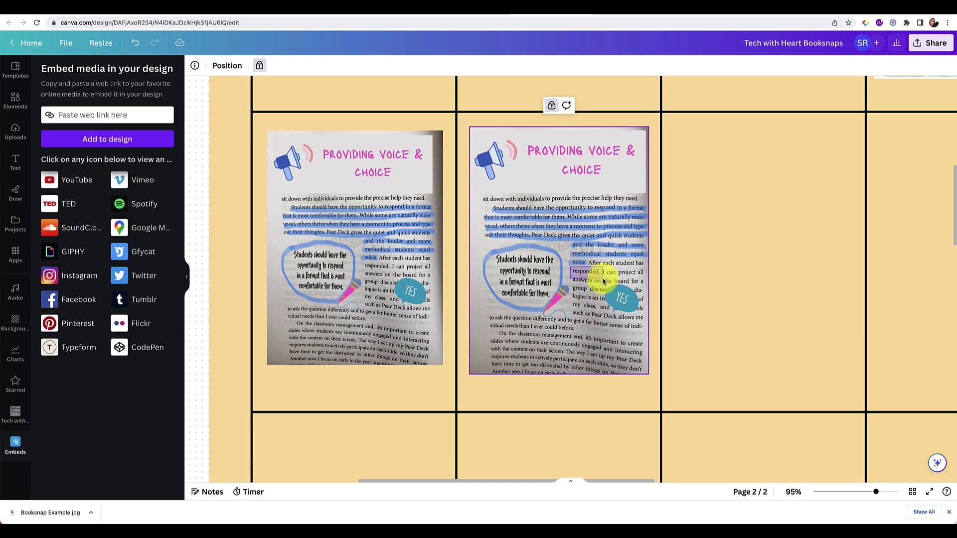
{"action": "left_click_drag", "start_coordinate": [603, 281], "coordinate": [614, 302]}
Lock the left Providing Voice & Choice booksnap and check both copies are locked.
{"action": "left_click", "coordinate": [395, 209]}
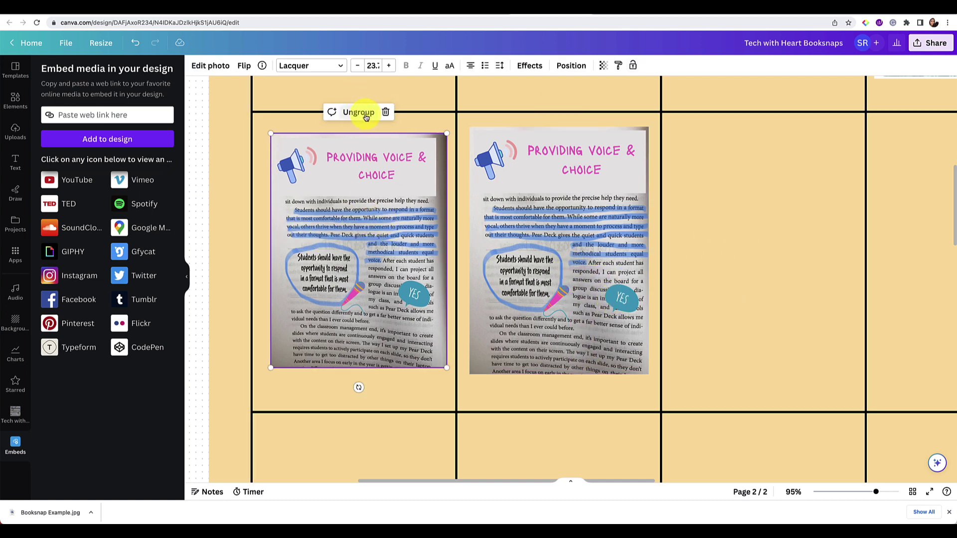
{"action": "right_click", "coordinate": [365, 208]}
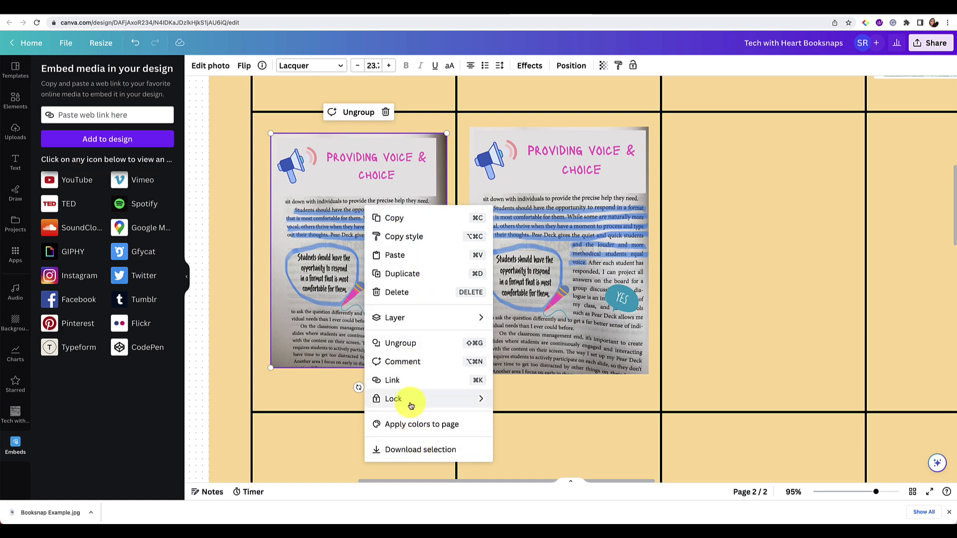
{"action": "mouse_move", "coordinate": [411, 400]}
{"action": "left_click", "coordinate": [519, 402]}
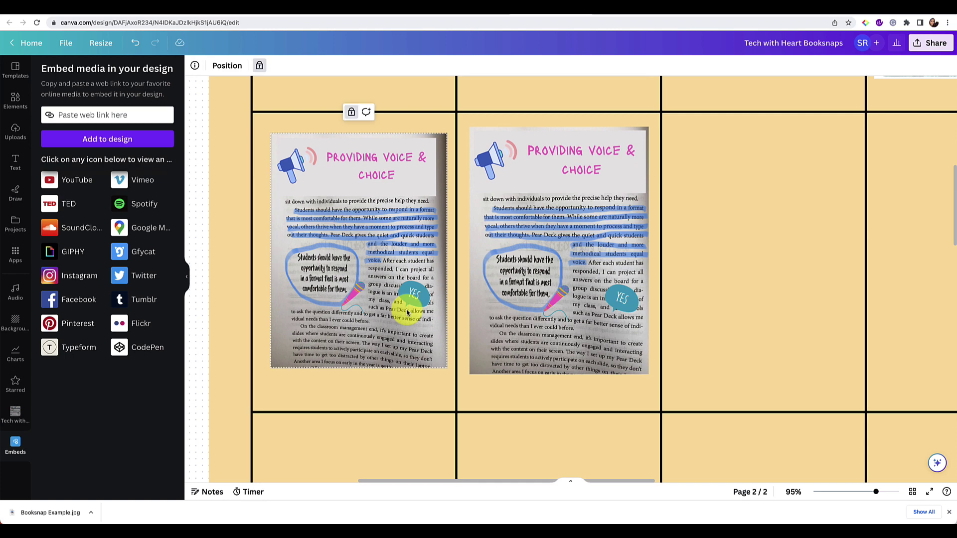
{"action": "left_click", "coordinate": [562, 236]}
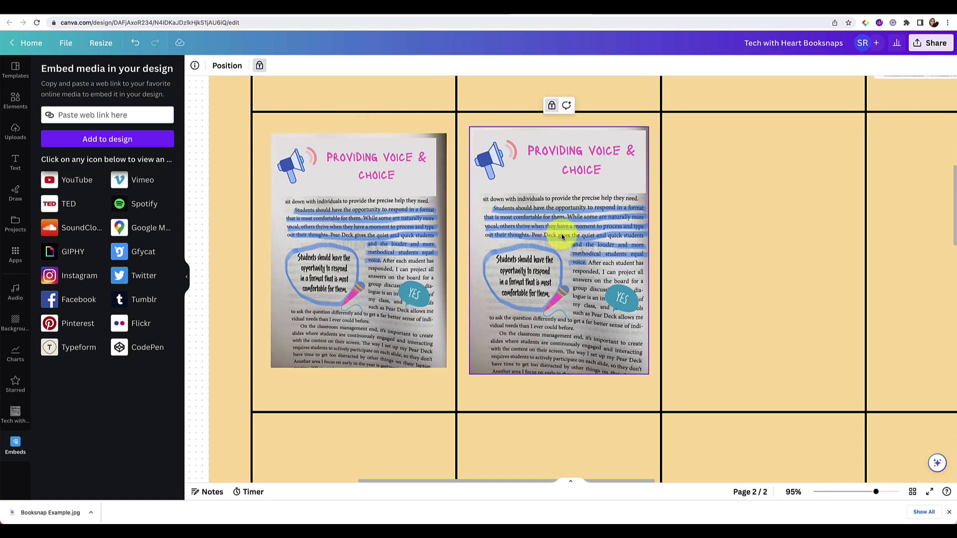
{"action": "left_click", "coordinate": [414, 184]}
Lock the PARENT BUY-IN booksnap from its right-click menu.
{"action": "scroll", "coordinate": [414, 185], "scroll_direction": "up", "scroll_amount": 5}
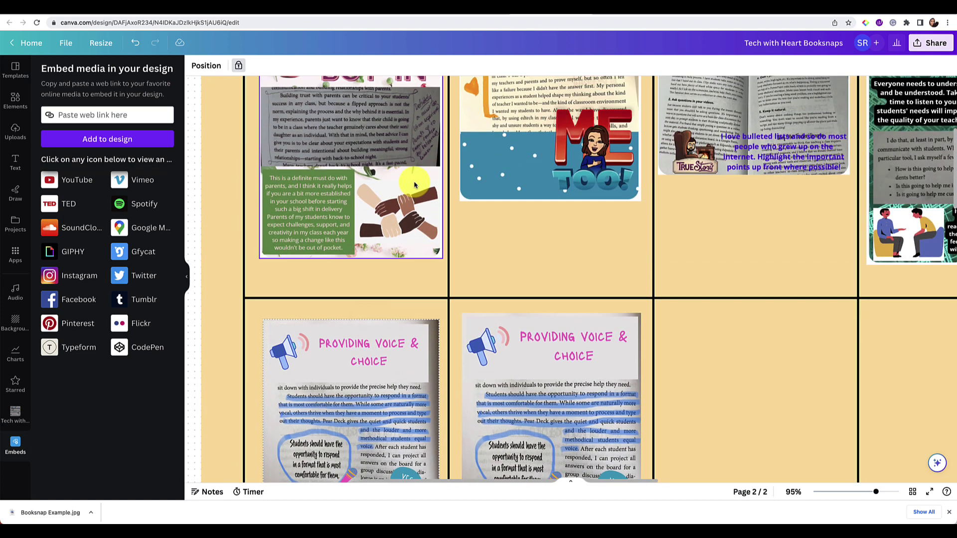
{"action": "left_click", "coordinate": [400, 184]}
{"action": "mouse_move", "coordinate": [397, 193]}
{"action": "left_mouse_down"}
{"action": "mouse_move", "coordinate": [427, 199]}
{"action": "mouse_move", "coordinate": [390, 194]}
{"action": "left_mouse_up"}
{"action": "scroll", "coordinate": [391, 197], "scroll_direction": "up", "scroll_amount": 3}
{"action": "scroll", "coordinate": [391, 195], "scroll_direction": "up", "scroll_amount": 2}
{"action": "scroll", "coordinate": [392, 195], "scroll_direction": "down", "scroll_amount": 2}
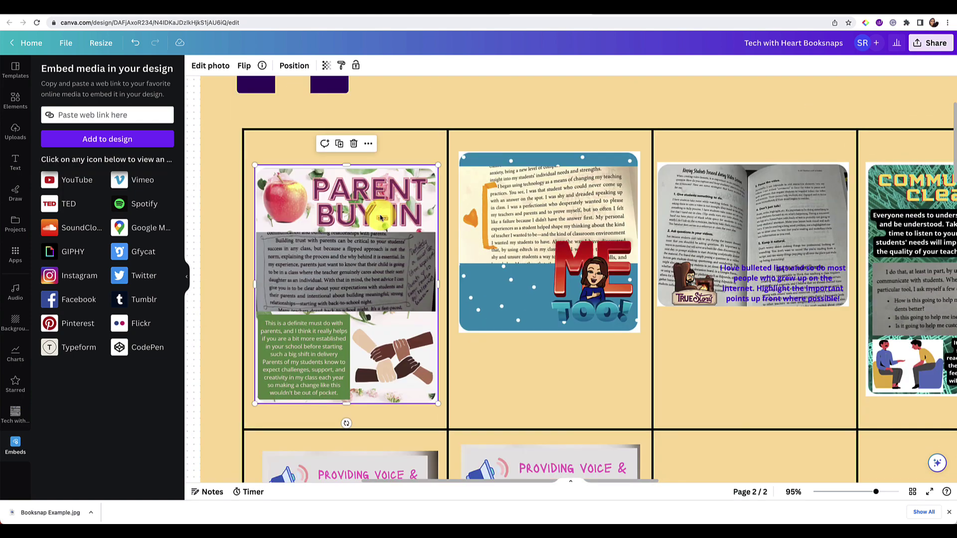
{"action": "right_click", "coordinate": [379, 218]}
{"action": "mouse_move", "coordinate": [431, 389]}
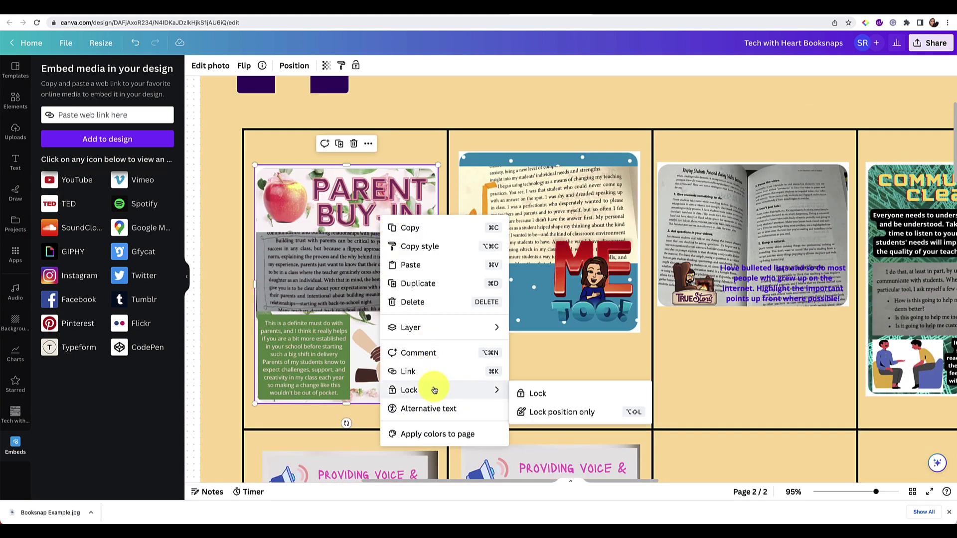
{"action": "left_click", "coordinate": [518, 394]}
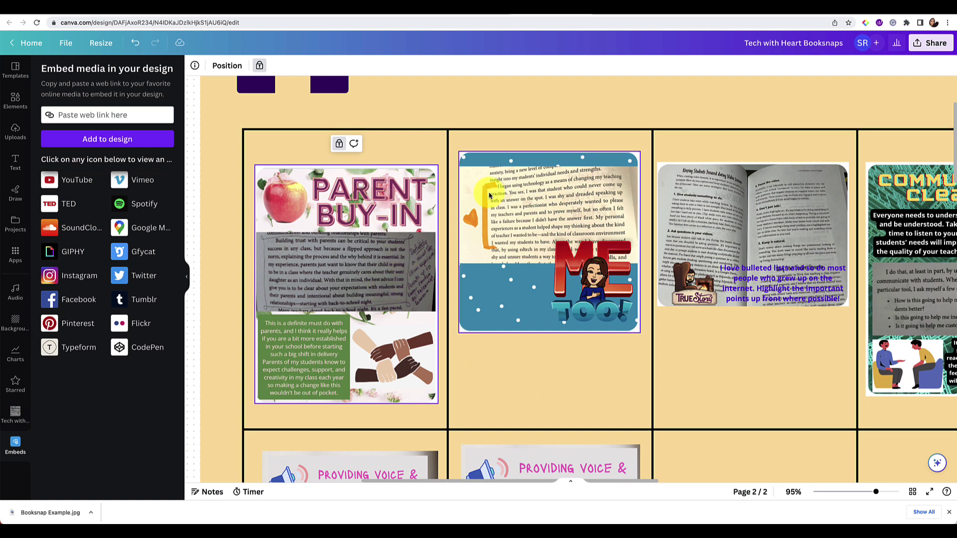
Post an "I agree!" comment on the locked PARENT BUY-IN booksnap.
{"action": "left_click", "coordinate": [469, 194]}
{"action": "left_click", "coordinate": [371, 210]}
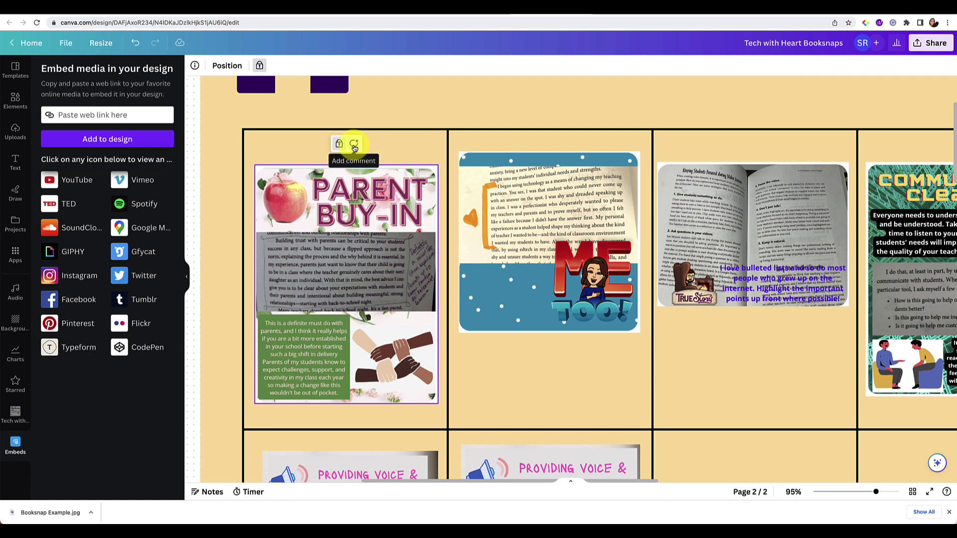
{"action": "left_click", "coordinate": [354, 145]}
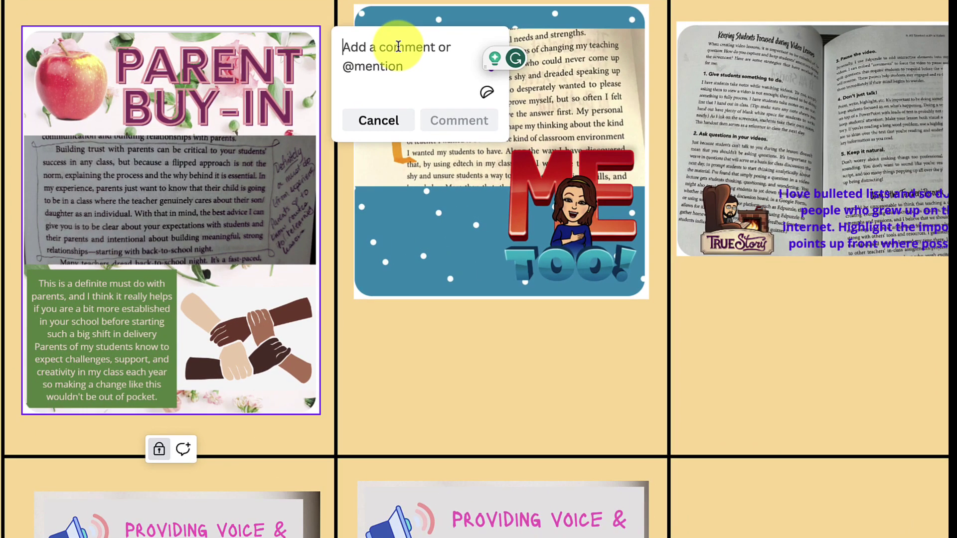
{"action": "type", "text": "I agr"}
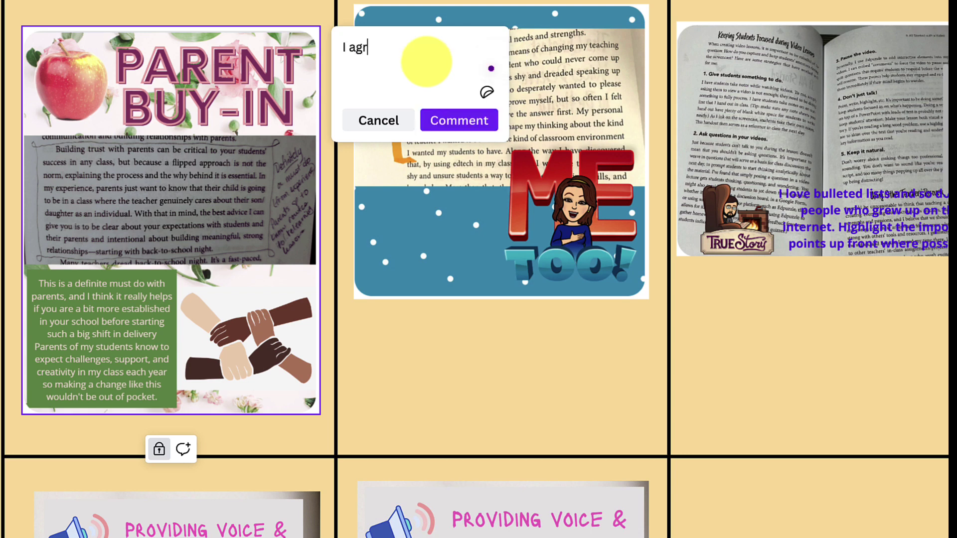
{"action": "type", "text": "ee!"}
{"action": "left_click", "coordinate": [458, 120]}
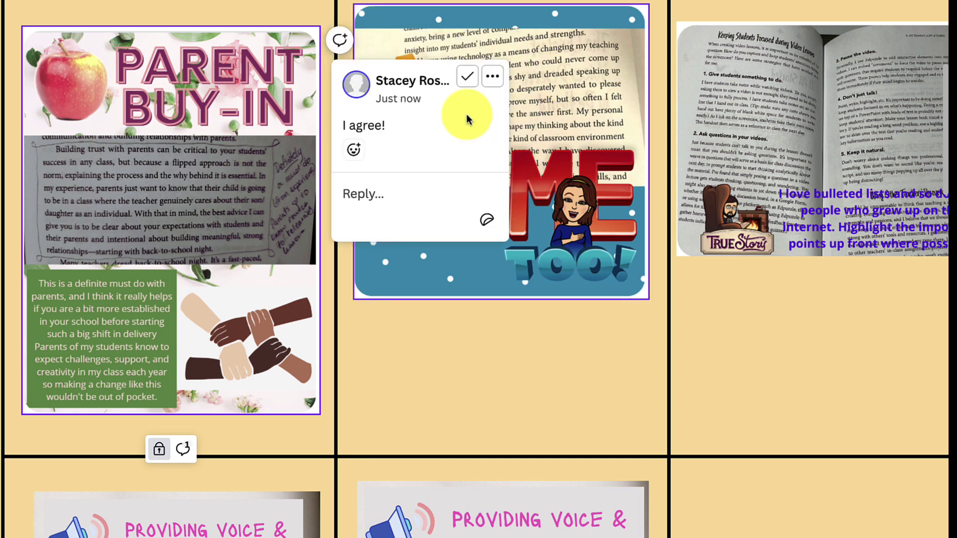
React to the comment with a thumbs-up and a star.
{"action": "left_click", "coordinate": [365, 190]}
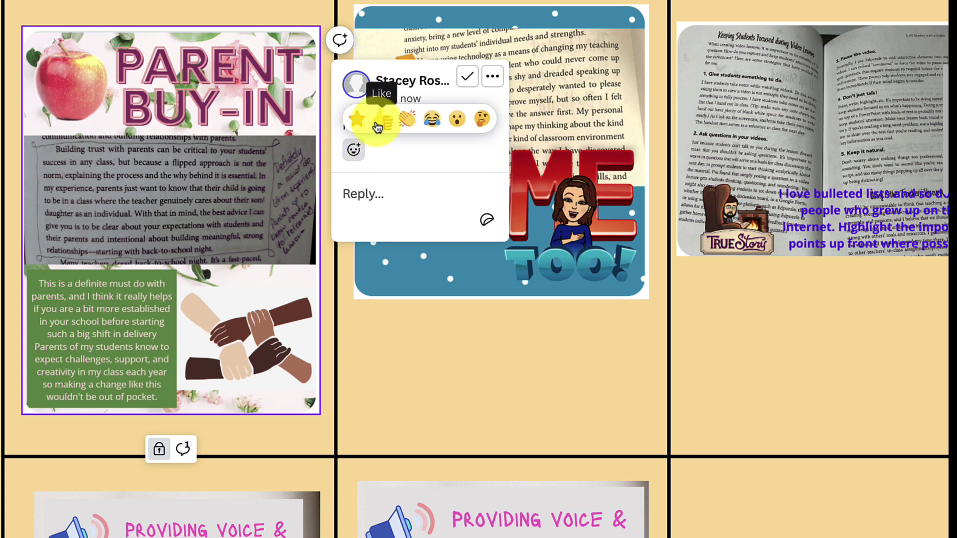
{"action": "left_click", "coordinate": [380, 120]}
{"action": "left_click", "coordinate": [387, 149]}
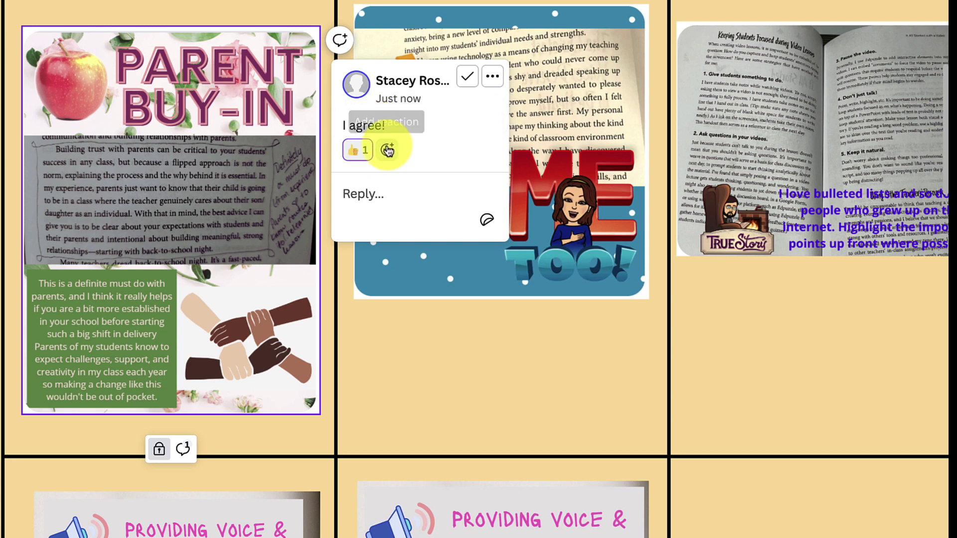
{"action": "left_click", "coordinate": [391, 124]}
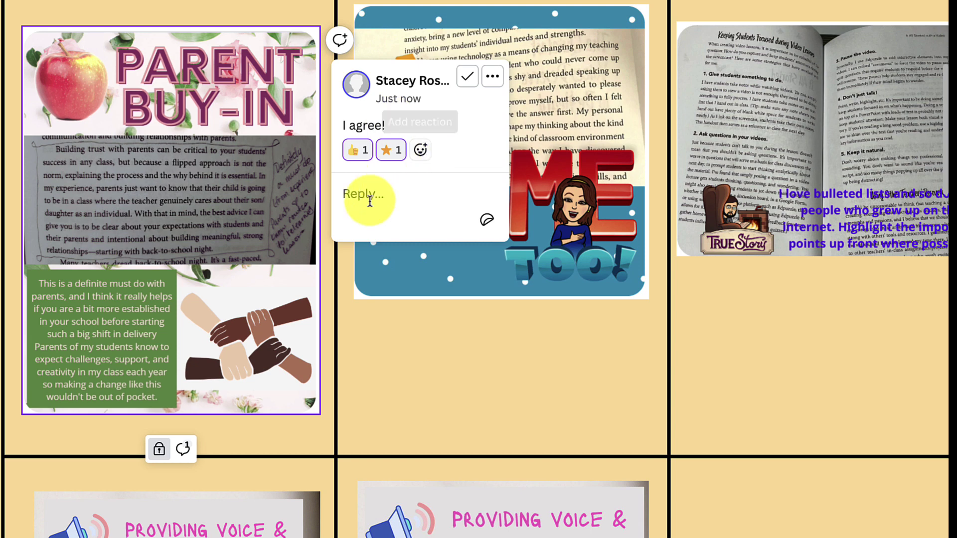
Reply to the comment with the Bravo-cado sticker and close the thread.
{"action": "left_click", "coordinate": [367, 198]}
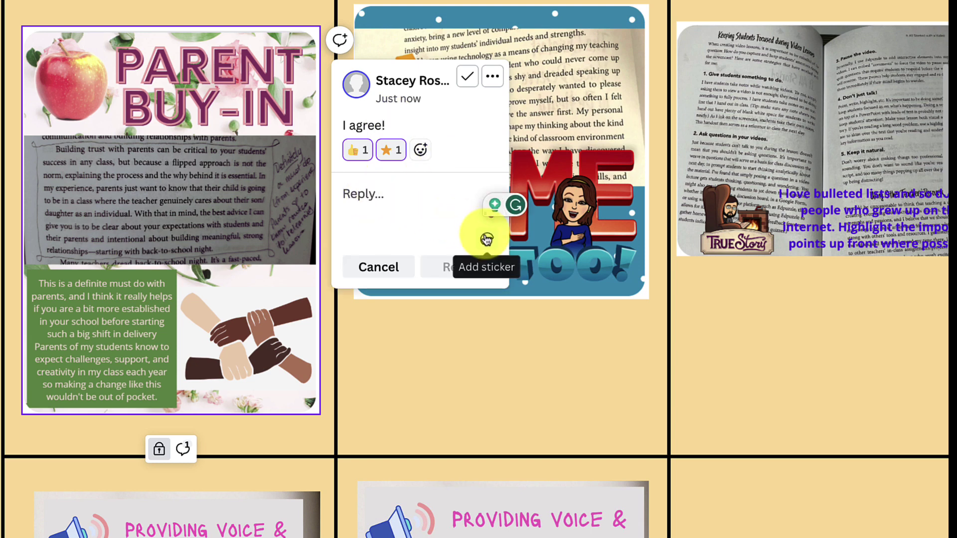
{"action": "left_click", "coordinate": [486, 239]}
{"action": "scroll", "coordinate": [431, 295], "scroll_direction": "down", "scroll_amount": 2}
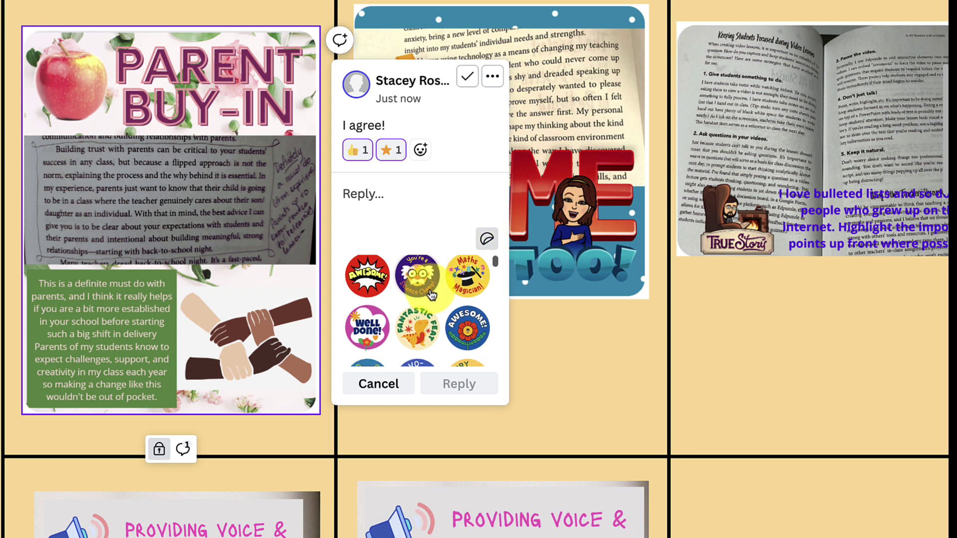
{"action": "scroll", "coordinate": [423, 304], "scroll_direction": "down", "scroll_amount": 1}
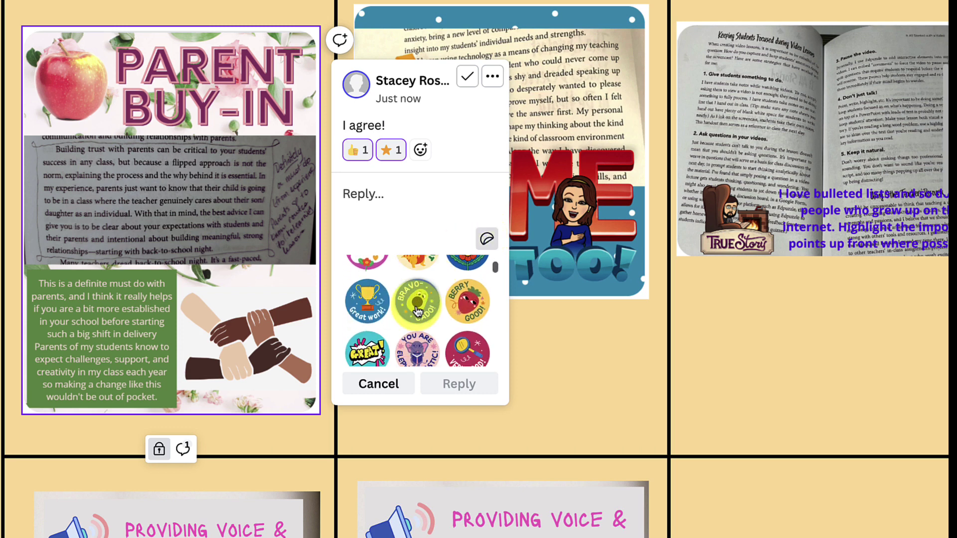
{"action": "left_click", "coordinate": [418, 311]}
{"action": "left_click", "coordinate": [455, 312]}
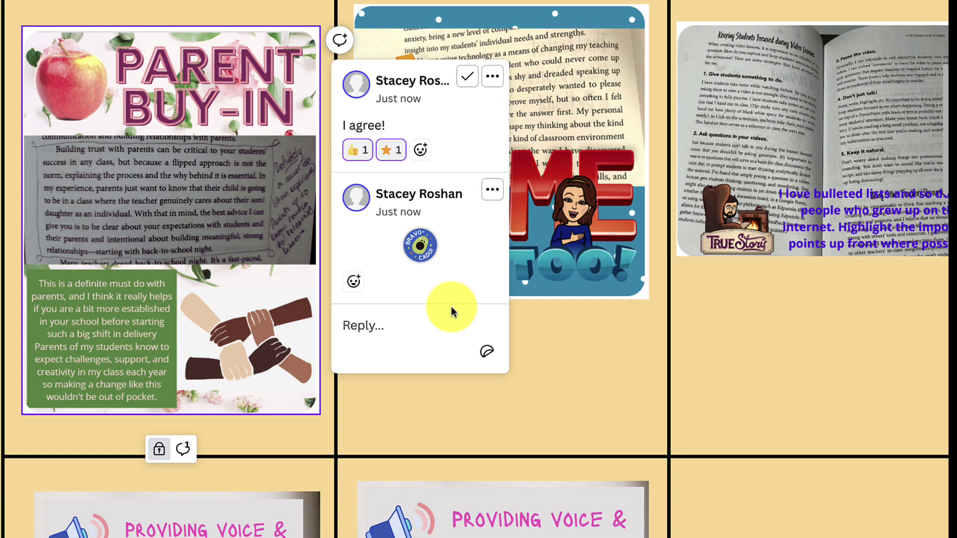
{"action": "left_click", "coordinate": [528, 331]}
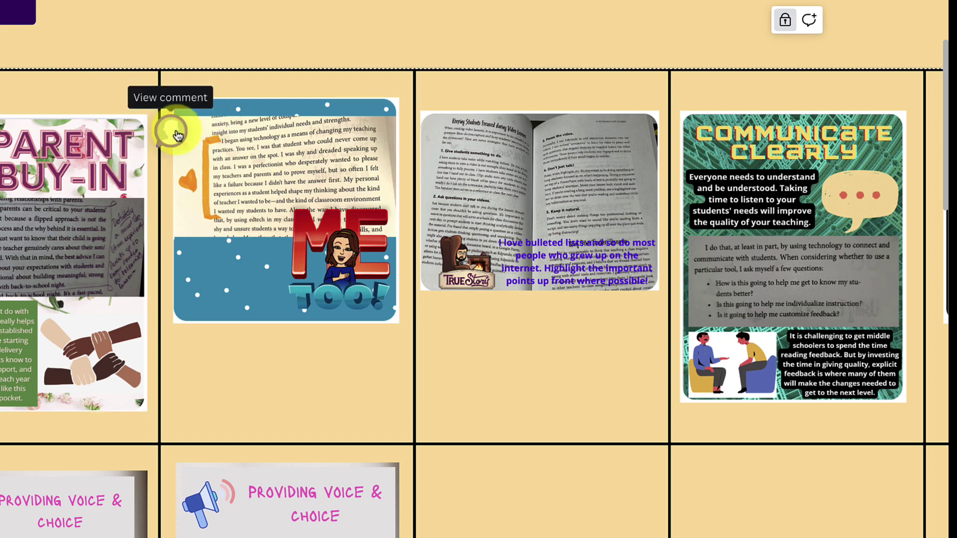
Reply to the ME TOO booksnap with a Well Done sticker comment.
{"action": "left_click", "coordinate": [304, 172]}
{"action": "scroll", "coordinate": [304, 173], "scroll_direction": "right", "scroll_amount": 3}
{"action": "scroll", "coordinate": [304, 173], "scroll_direction": "up", "scroll_amount": 1}
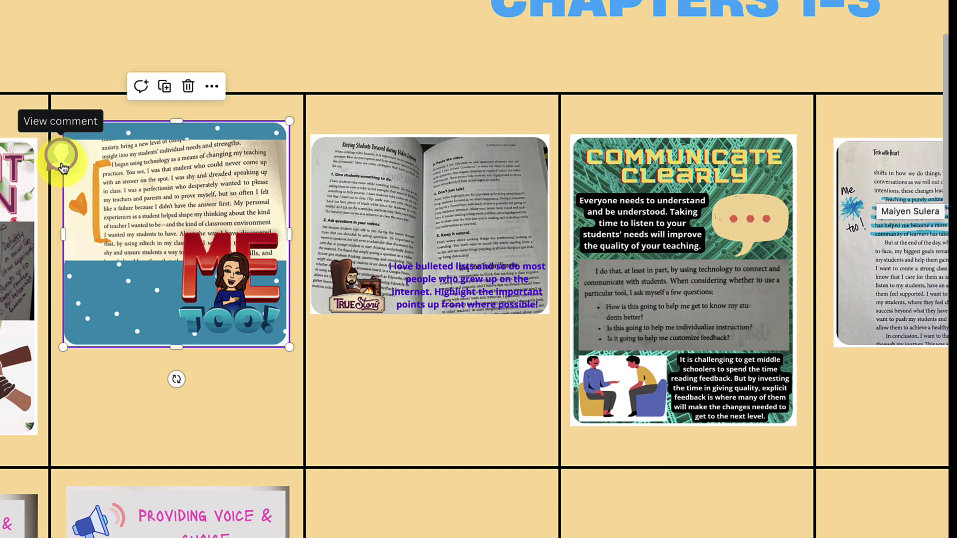
{"action": "left_click", "coordinate": [61, 159]}
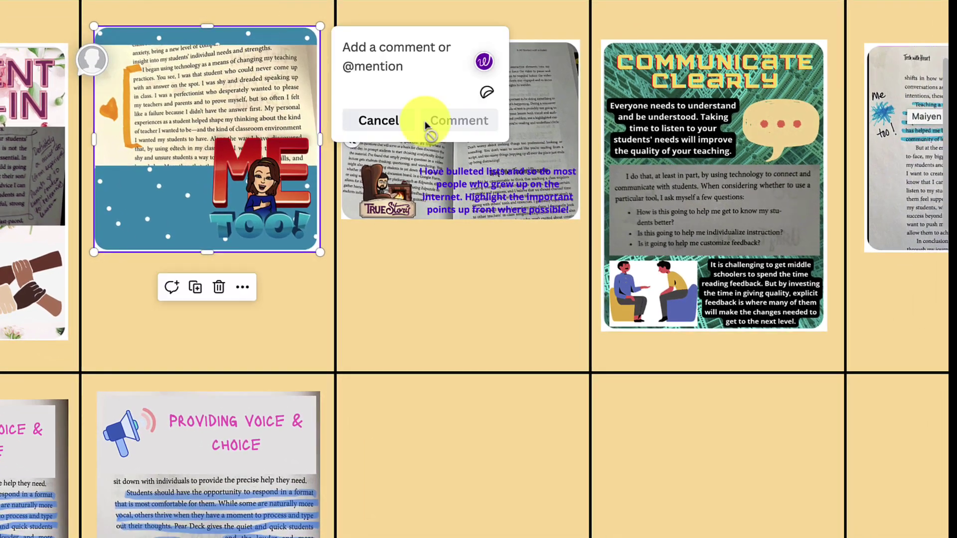
{"action": "left_click", "coordinate": [486, 92]}
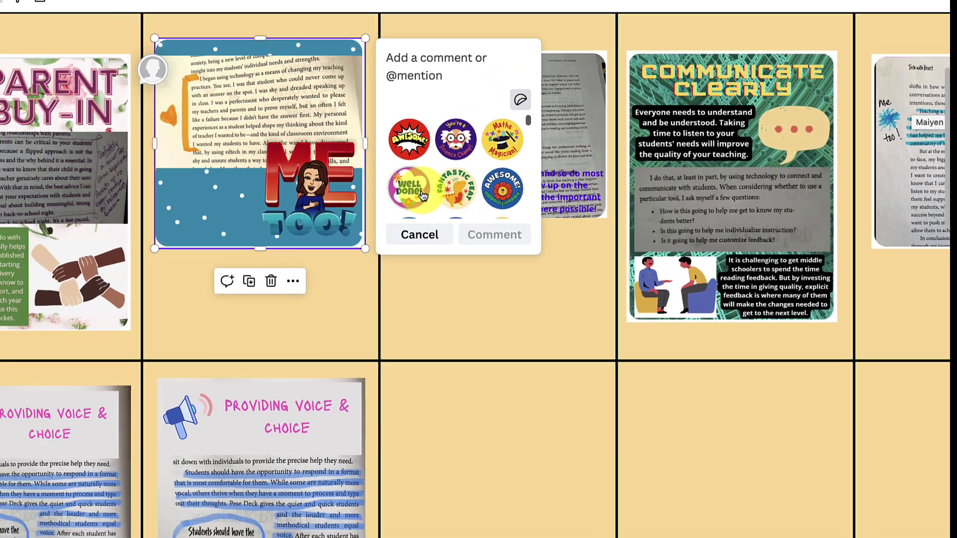
{"action": "left_click", "coordinate": [423, 195]}
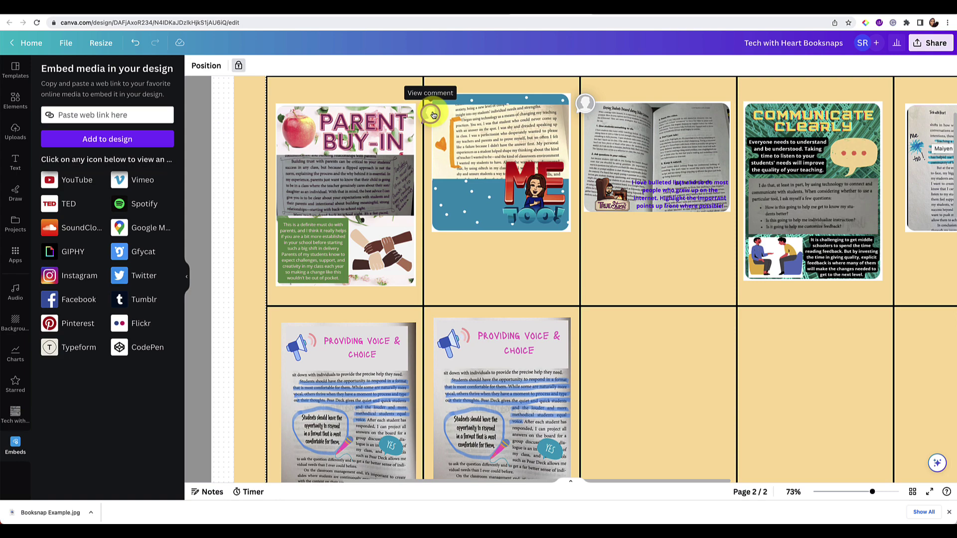
{"action": "scroll", "coordinate": [657, 199], "scroll_direction": "down", "scroll_amount": 5}
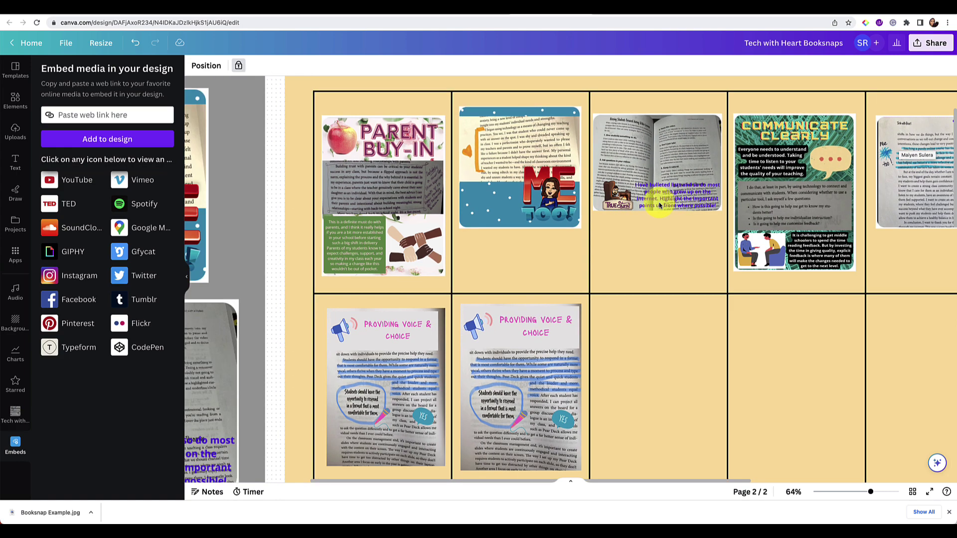
{"action": "left_click", "coordinate": [777, 148]}
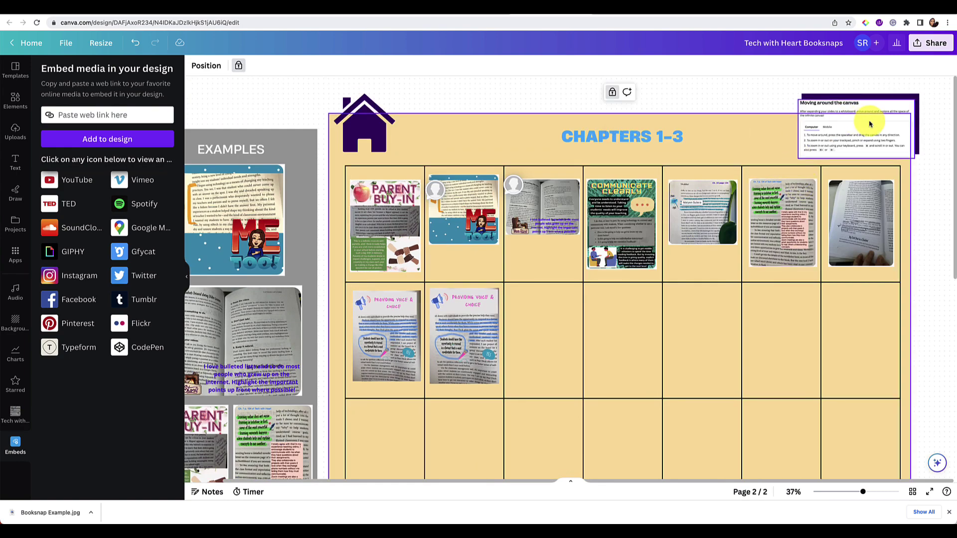
{"action": "left_click", "coordinate": [884, 102]}
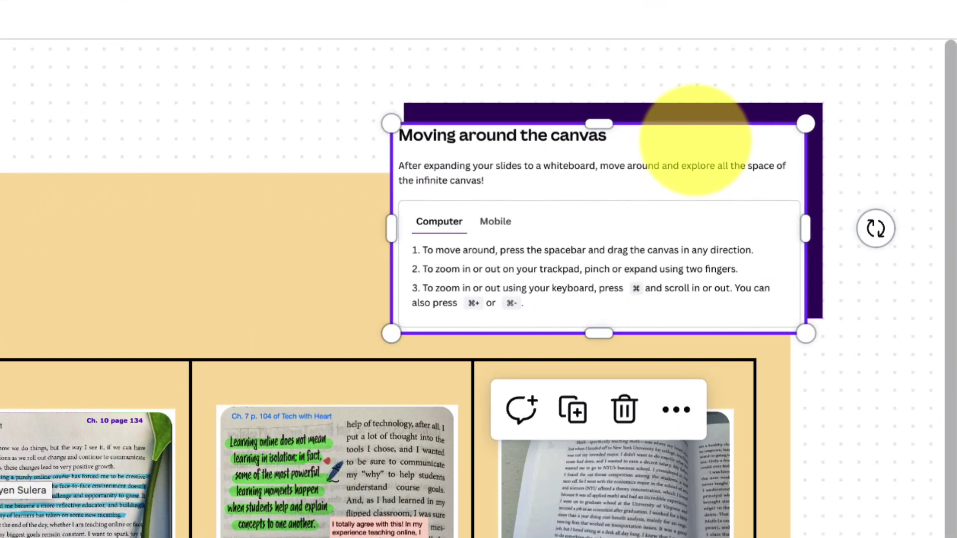
{"action": "left_click_drag", "start_coordinate": [321, 272], "coordinate": [0, 334]}
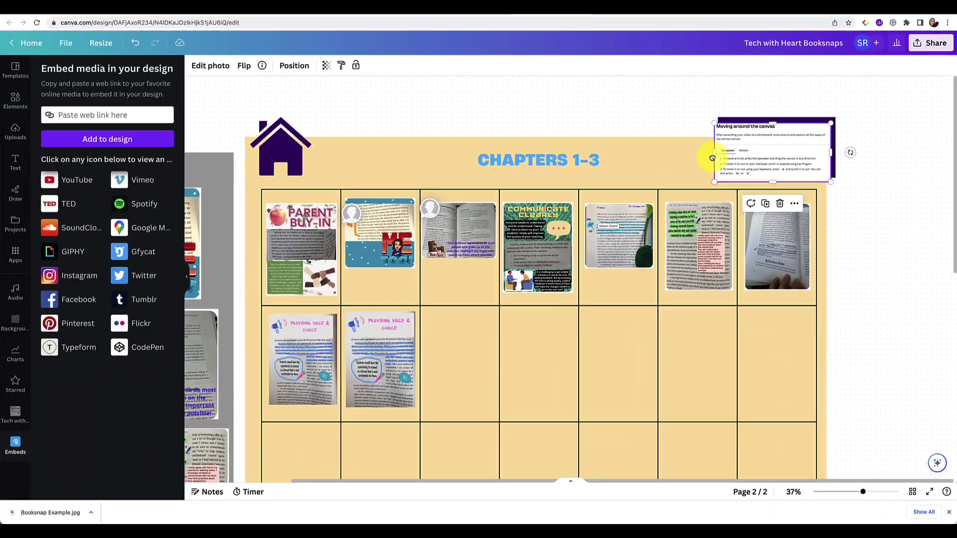
{"action": "left_click_drag", "start_coordinate": [711, 156], "coordinate": [779, 139]}
{"action": "scroll", "coordinate": [832, 355], "scroll_direction": "down", "scroll_amount": 1}
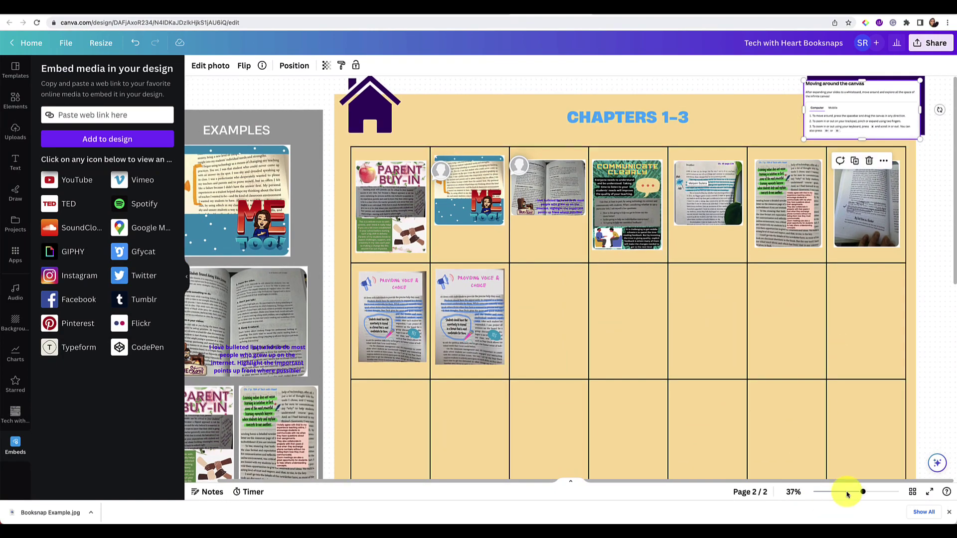
{"action": "mouse_move", "coordinate": [862, 491]}
{"action": "left_mouse_down"}
{"action": "mouse_move", "coordinate": [841, 493]}
{"action": "mouse_move", "coordinate": [863, 492]}
{"action": "left_mouse_up"}
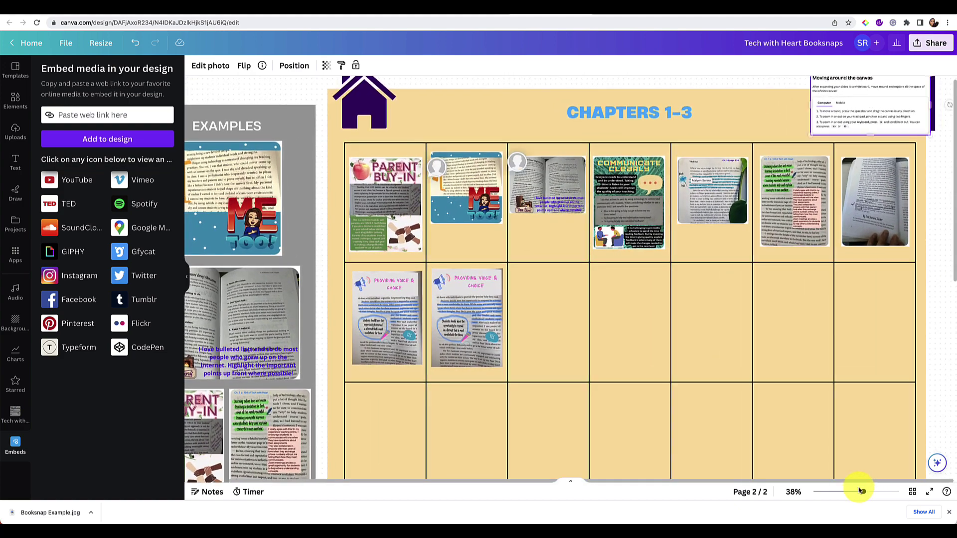
{"action": "left_click", "coordinate": [694, 275]}
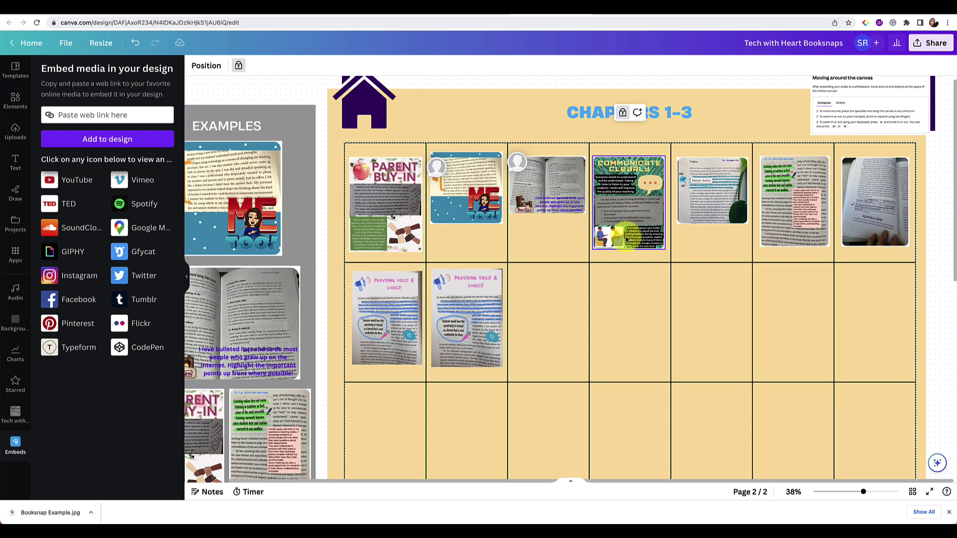
{"action": "scroll", "coordinate": [662, 259], "scroll_direction": "left", "scroll_amount": 2}
{"action": "scroll", "coordinate": [663, 259], "scroll_direction": "up", "scroll_amount": 1}
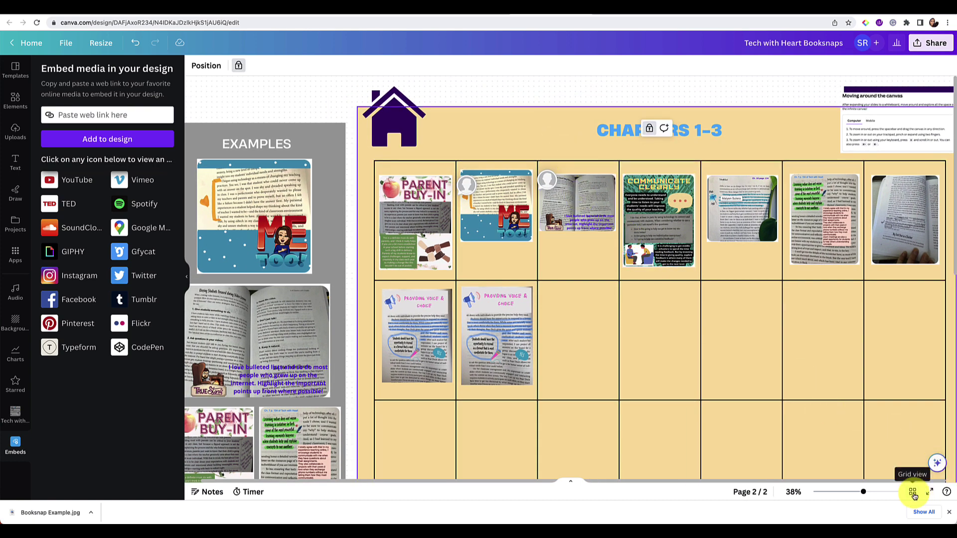
Follow the house image link to the title page, then the Chapters 1-3 image link back.
{"action": "left_click", "coordinate": [406, 132]}
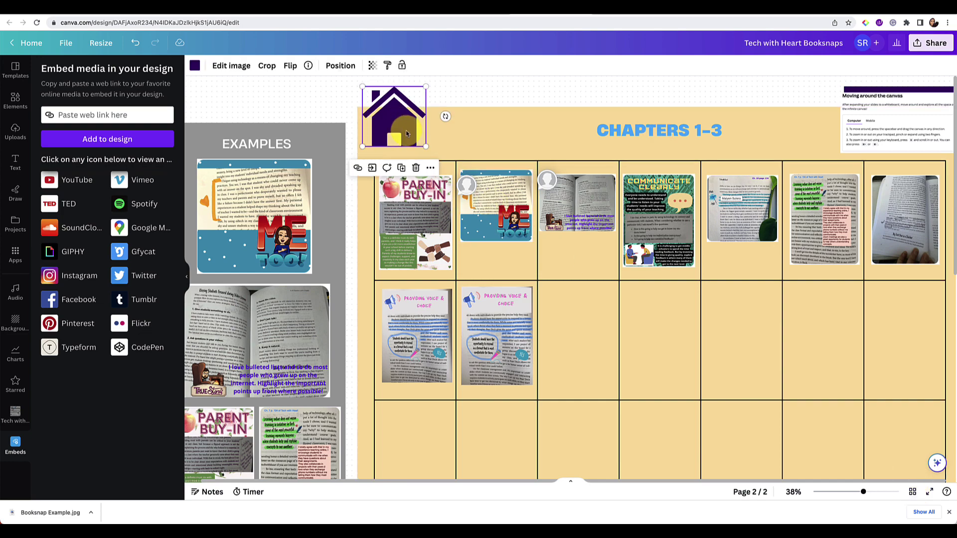
{"action": "left_click", "coordinate": [371, 167]}
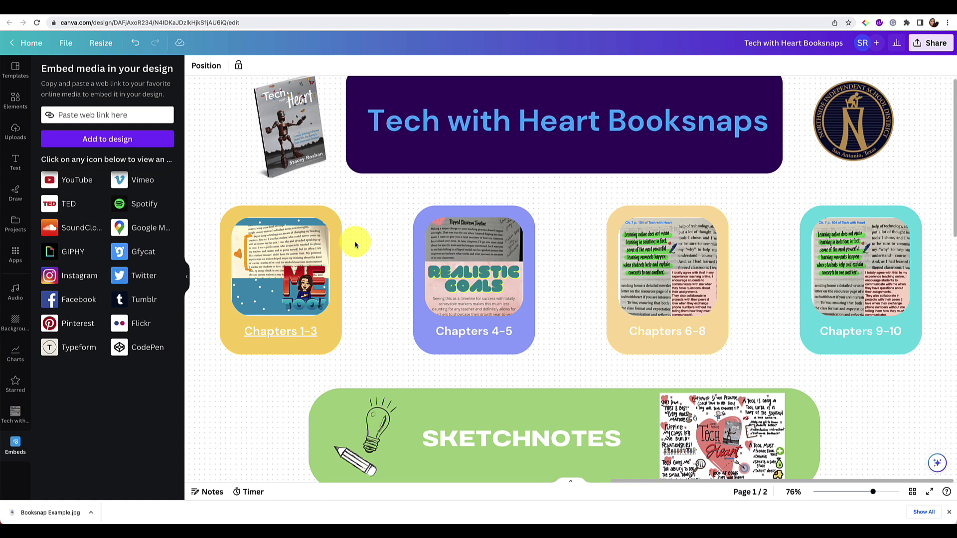
{"action": "left_click", "coordinate": [315, 275]}
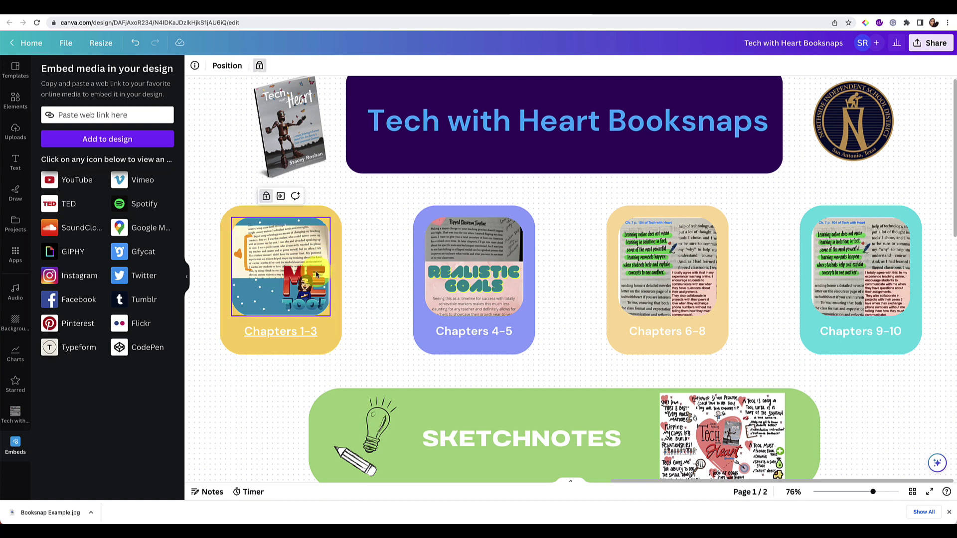
{"action": "left_click", "coordinate": [280, 197]}
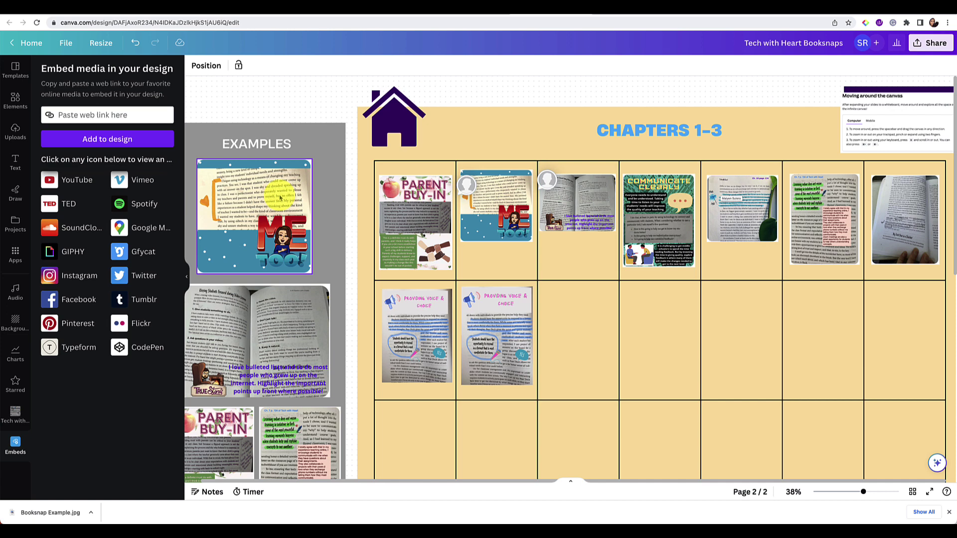
{"action": "left_click", "coordinate": [186, 276]}
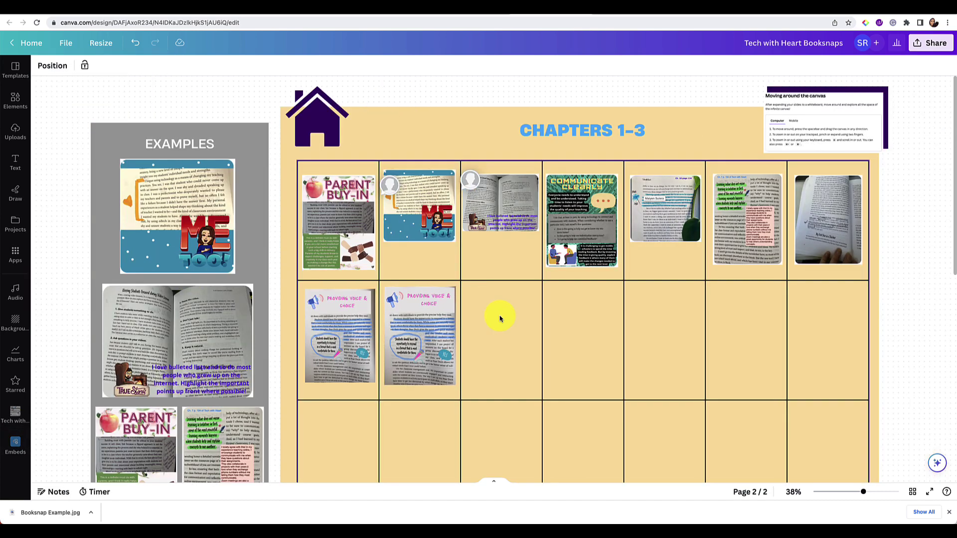